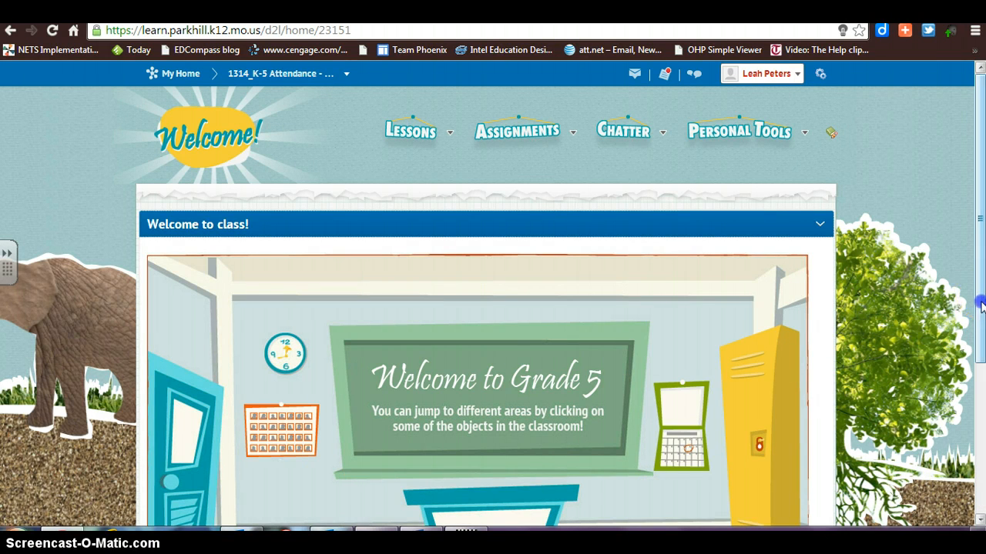
Add a module named "Reader's Workshop" to the course content's table of contents.
{"action": "scroll", "coordinate": [980, 306], "scroll_direction": "down", "scroll_amount": 2}
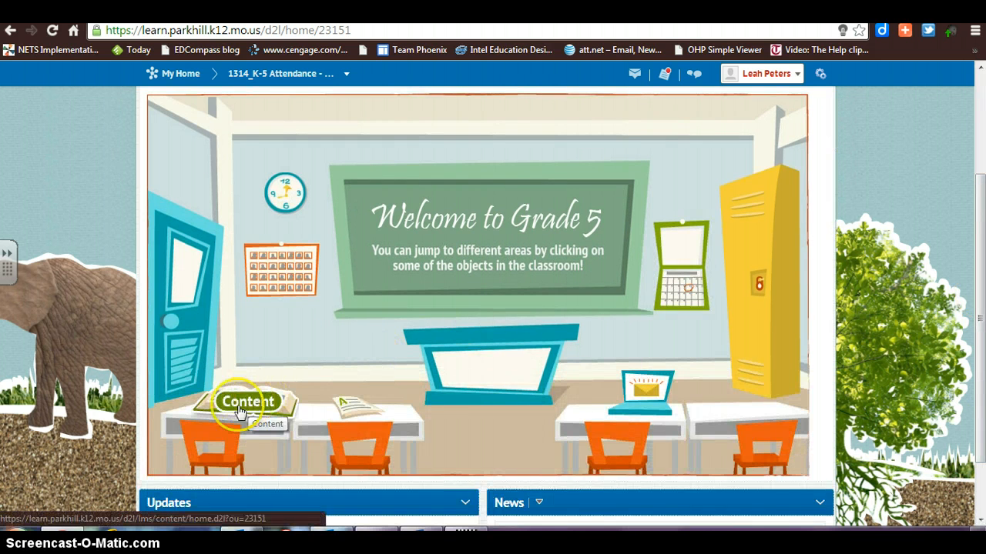
{"action": "left_click", "coordinate": [240, 412]}
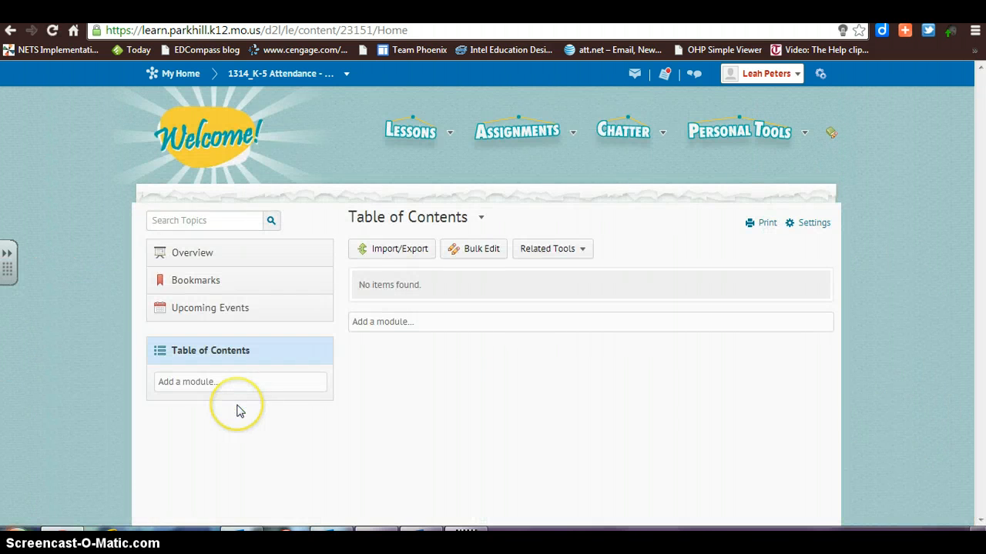
{"action": "left_click", "coordinate": [229, 382]}
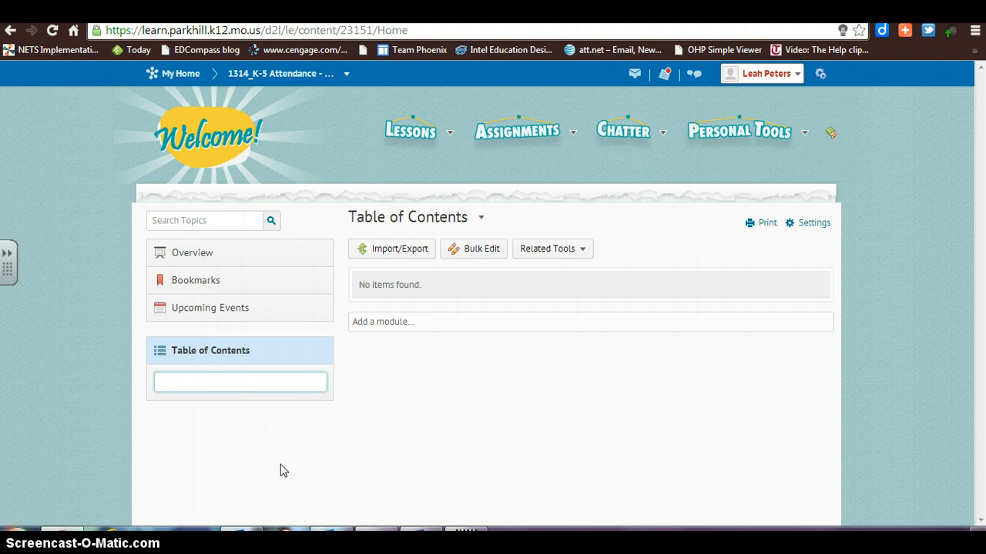
{"action": "type", "text": "Reader's Workshop"}
{"action": "key", "text": "Return"}
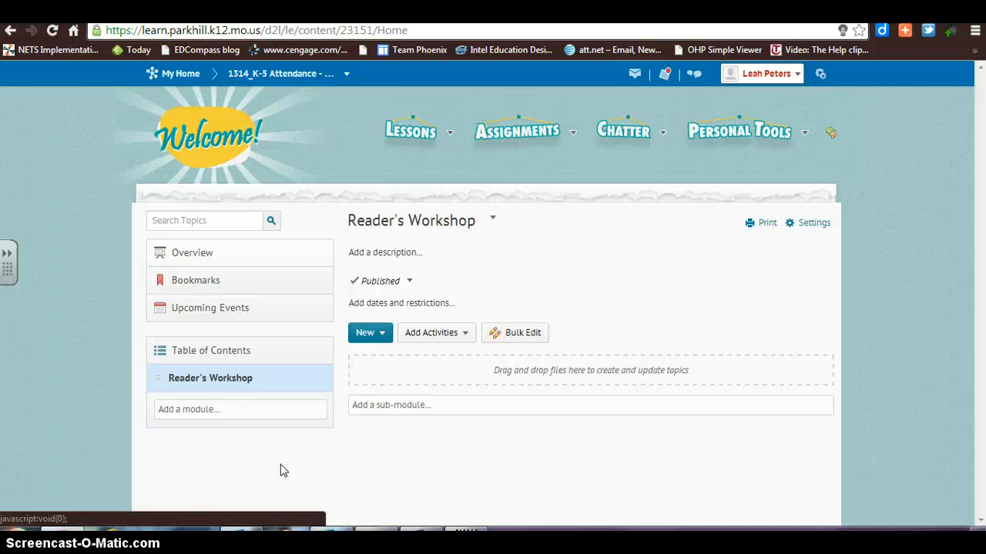
Open the Groups tool from Course Administration, with the tools sorted by name.
{"action": "left_click", "coordinate": [832, 135]}
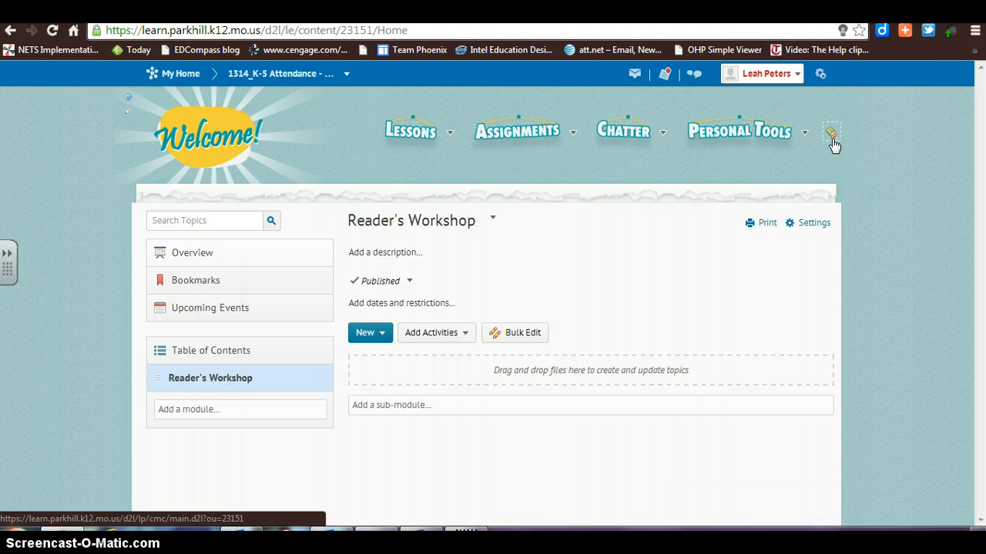
{"action": "left_click", "coordinate": [833, 142]}
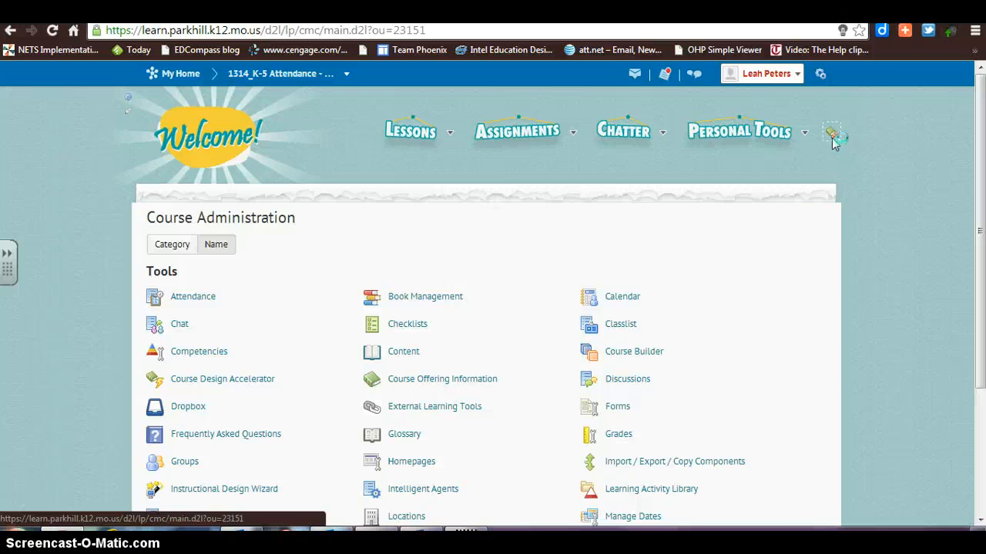
{"action": "left_click", "coordinate": [229, 254]}
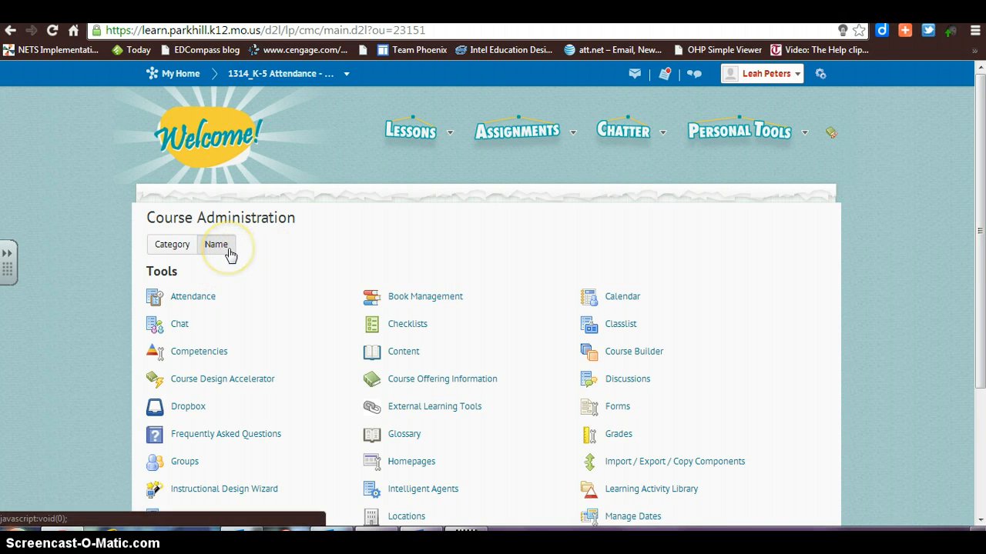
{"action": "left_click", "coordinate": [183, 462]}
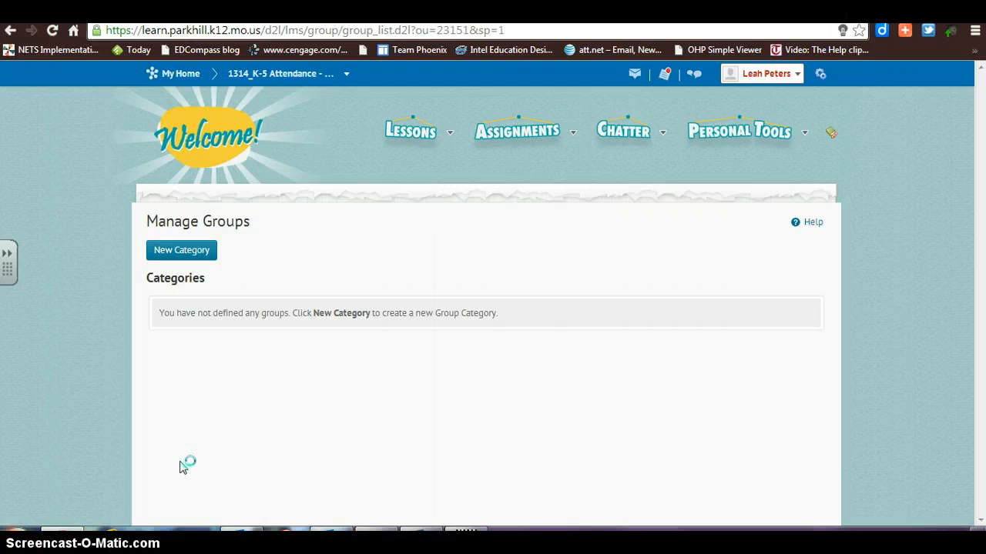
Start a new group category named "Journals" and open its description for editing.
{"action": "left_click", "coordinate": [196, 254]}
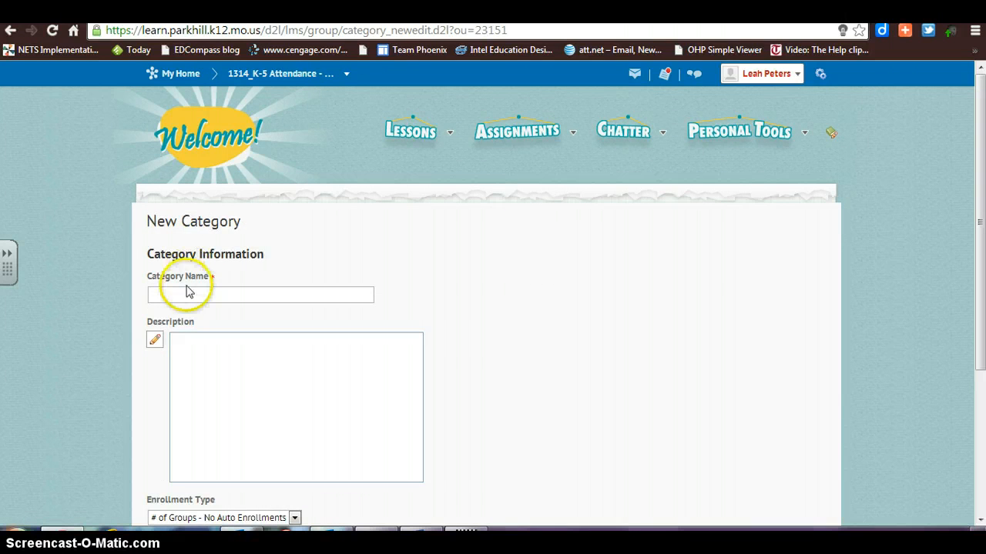
{"action": "left_click", "coordinate": [184, 295]}
{"action": "type", "text": "Journals"}
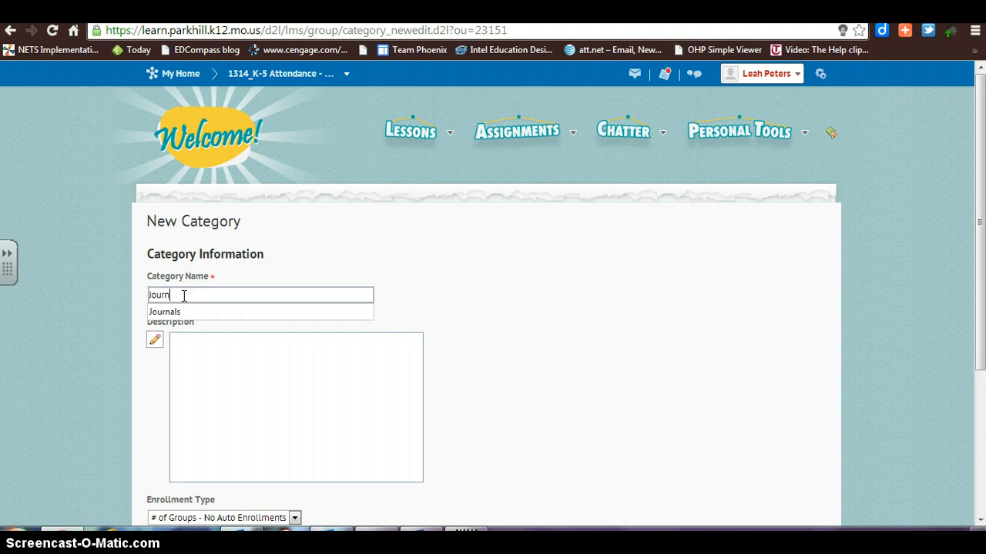
{"action": "left_click", "coordinate": [186, 350]}
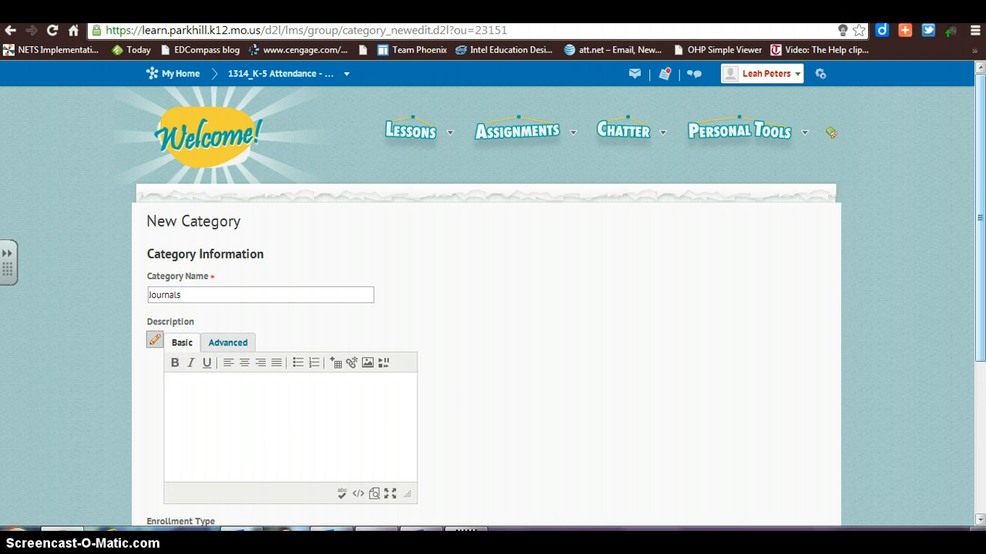
Set the Journals category's enrollment type to "Groups of #" with 1 user per group.
{"action": "scroll", "coordinate": [966, 208], "scroll_direction": "down", "scroll_amount": 3}
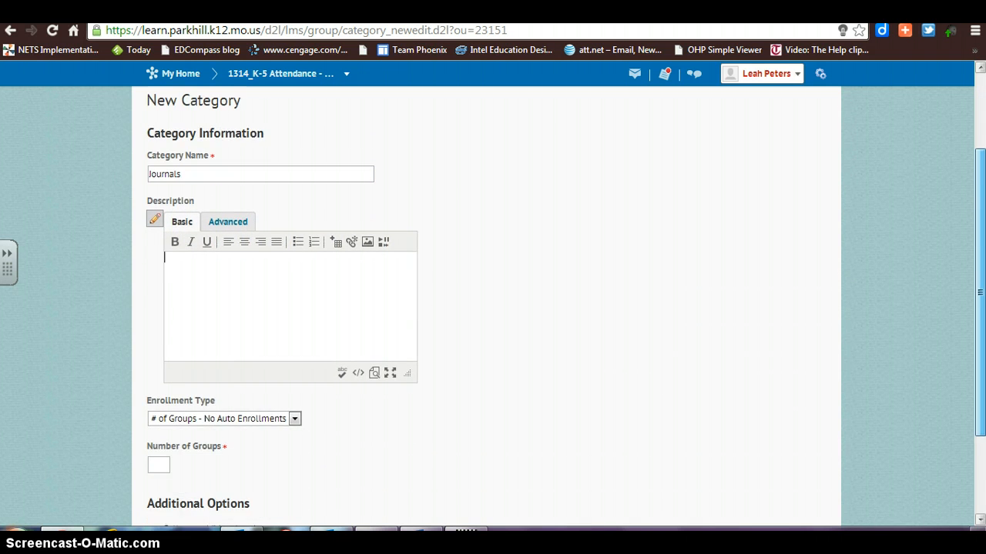
{"action": "scroll", "coordinate": [566, 304], "scroll_direction": "down", "scroll_amount": 2}
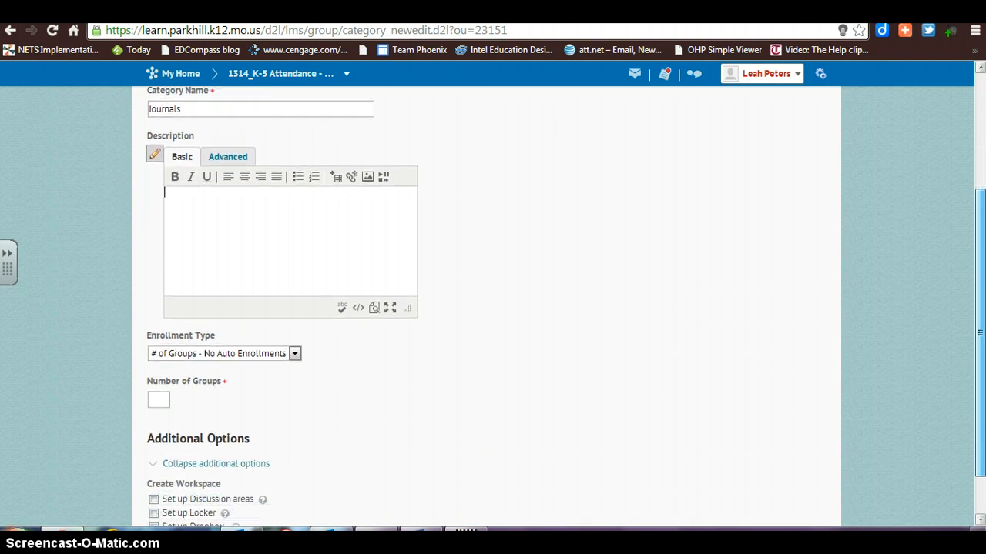
{"action": "scroll", "coordinate": [843, 398], "scroll_direction": "down", "scroll_amount": 2}
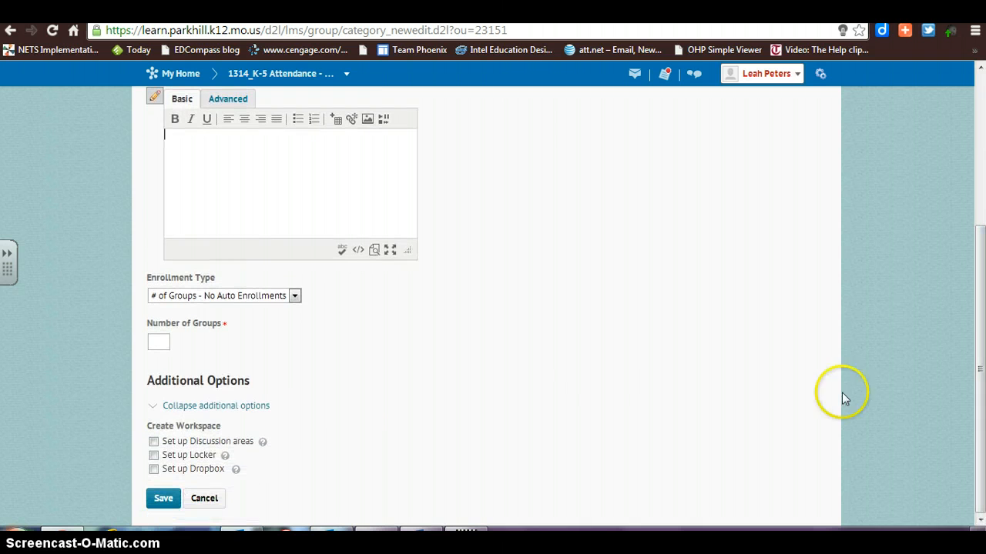
{"action": "left_click", "coordinate": [294, 297]}
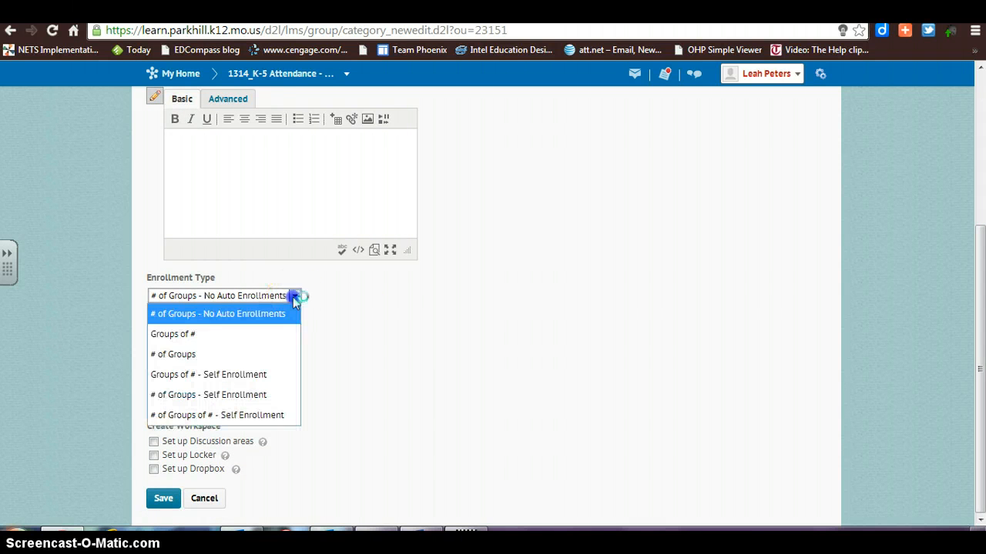
{"action": "left_click", "coordinate": [258, 337]}
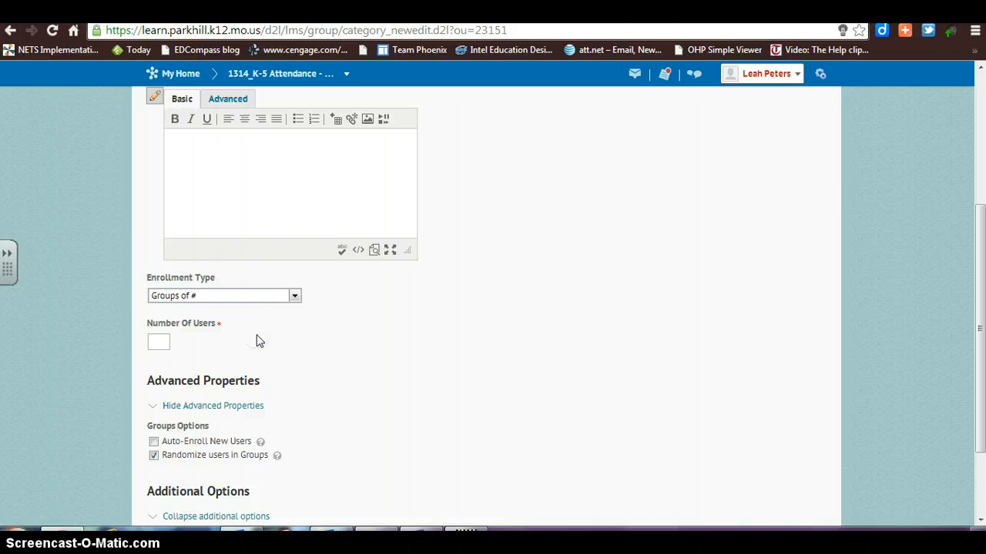
{"action": "left_click", "coordinate": [182, 341]}
{"action": "left_click", "coordinate": [160, 340]}
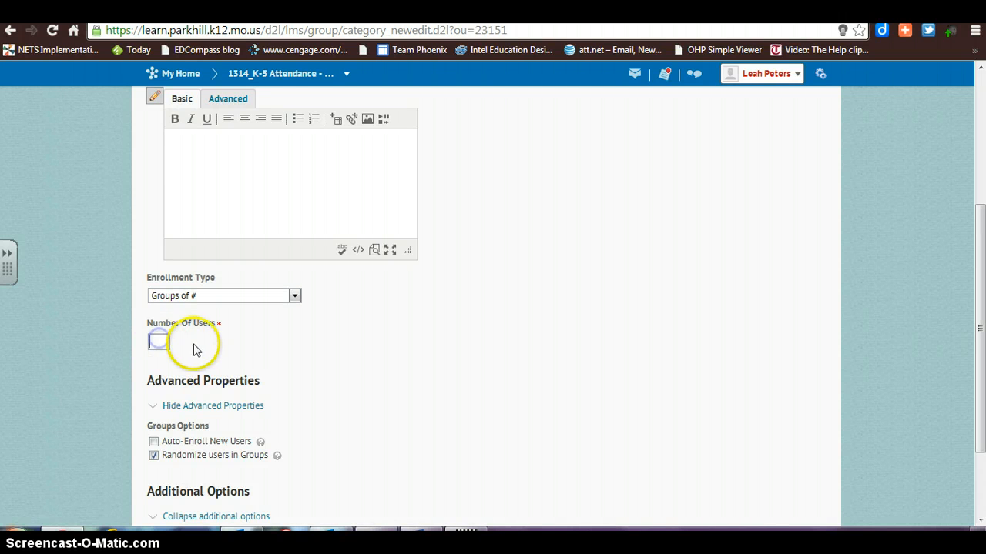
{"action": "type", "text": "1"}
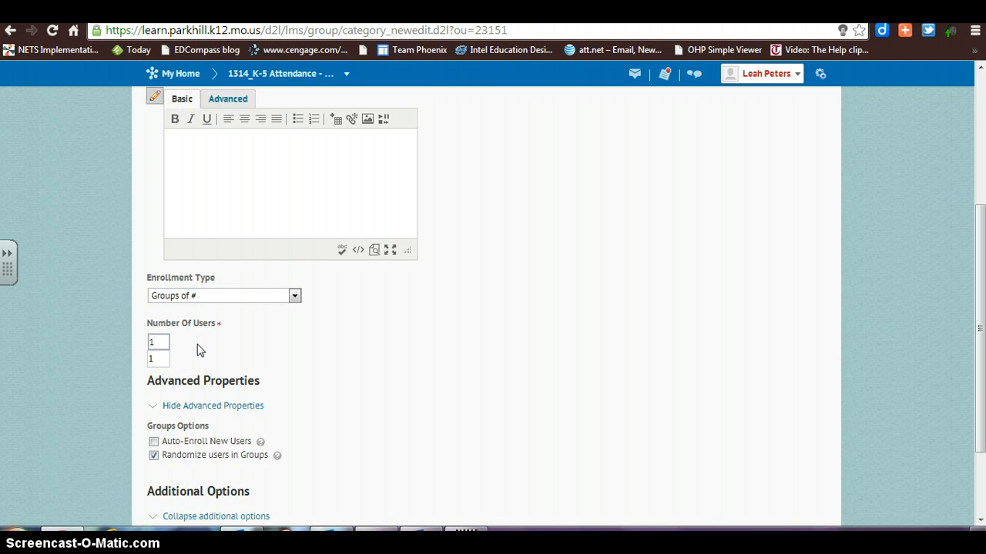
{"action": "left_click", "coordinate": [157, 358]}
{"action": "left_click", "coordinate": [305, 356]}
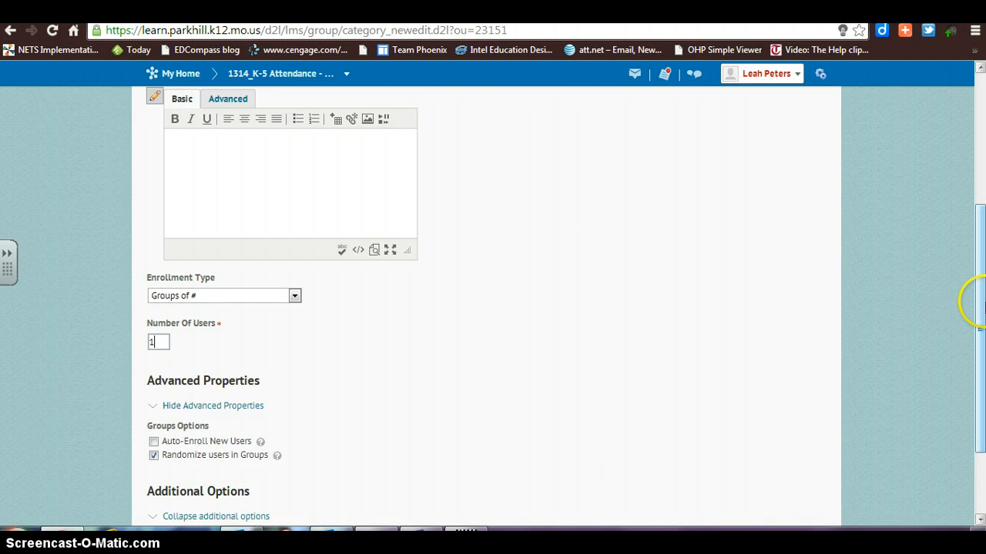
Enable auto-enrollment of new users and discussion area setup for the Journals category, and save it.
{"action": "left_click_drag", "start_coordinate": [978, 315], "coordinate": [980, 363]}
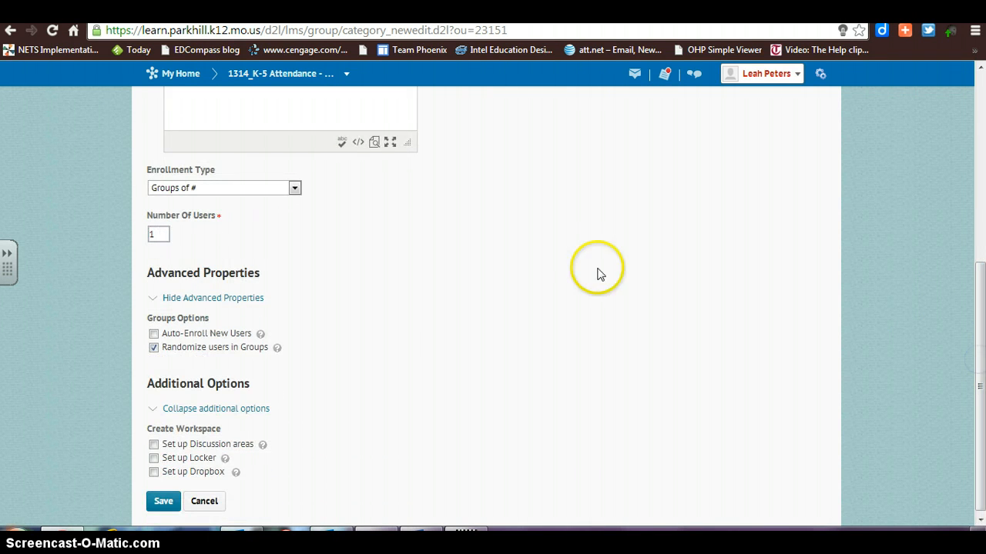
{"action": "left_click", "coordinate": [153, 334]}
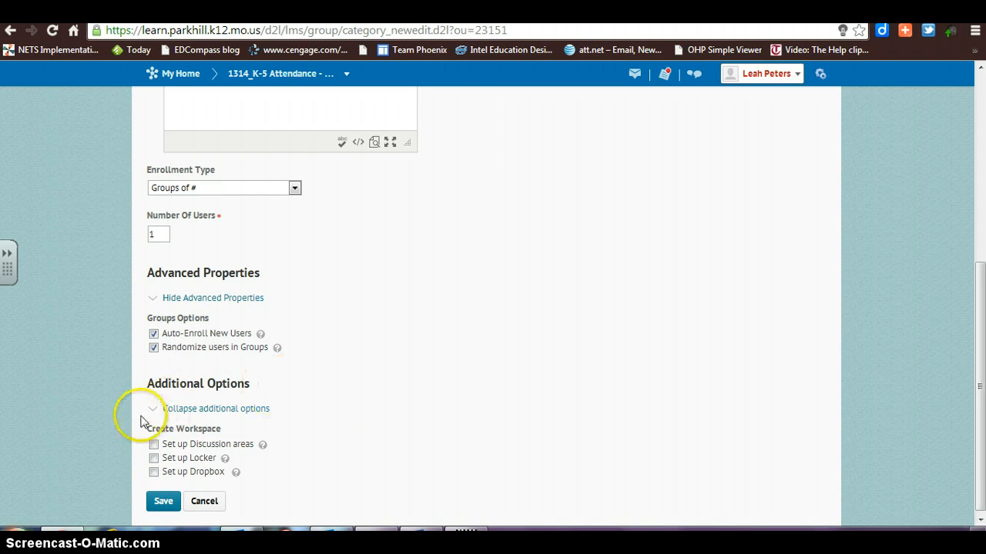
{"action": "left_click", "coordinate": [154, 445]}
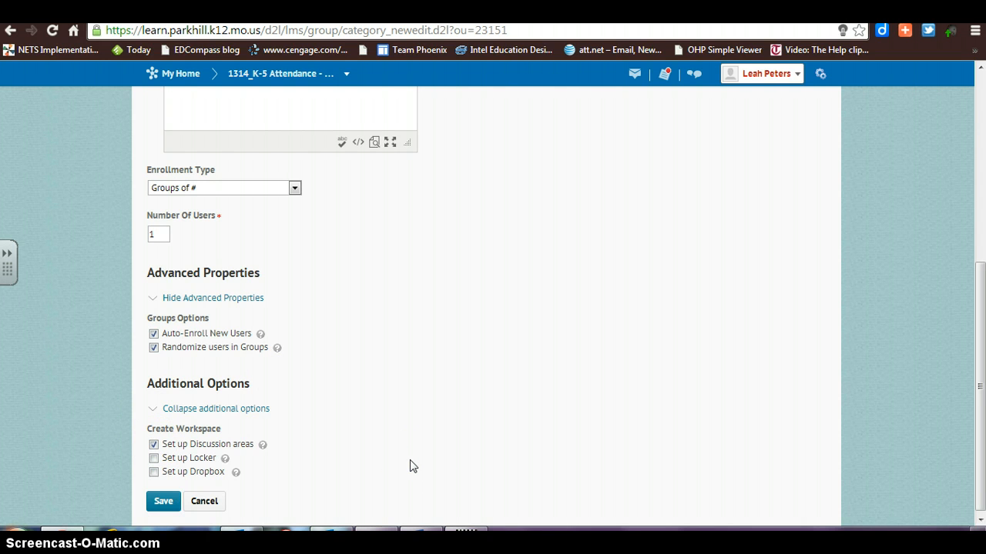
{"action": "left_click", "coordinate": [162, 502]}
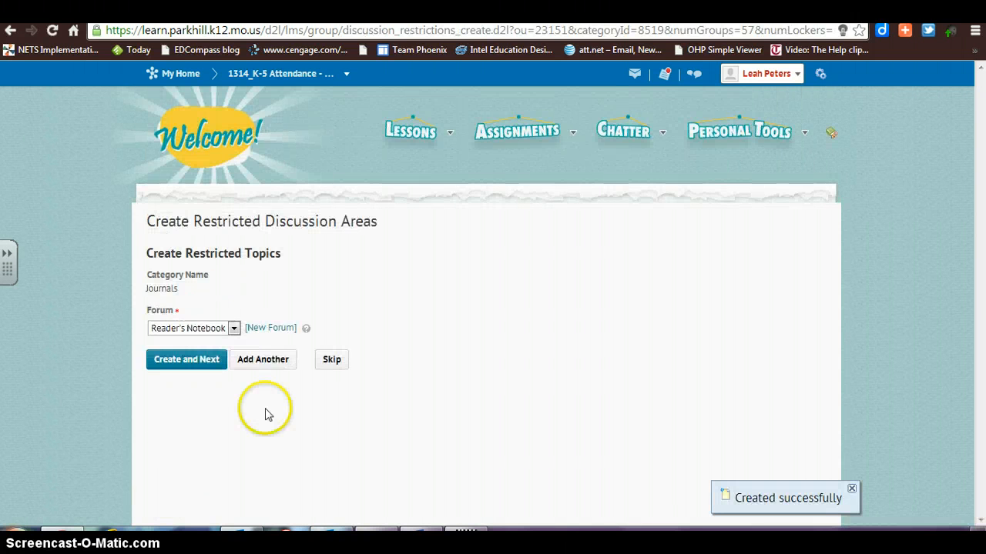
Start a new forum for the restricted discussion topics, titled "Reader's Workshop-Notebook".
{"action": "left_click", "coordinate": [261, 331]}
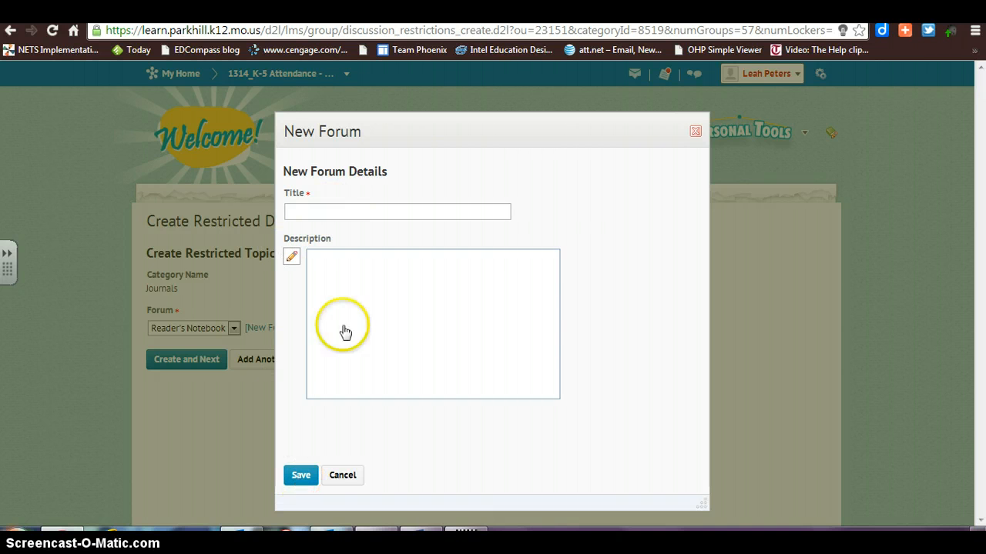
{"action": "left_click", "coordinate": [329, 210]}
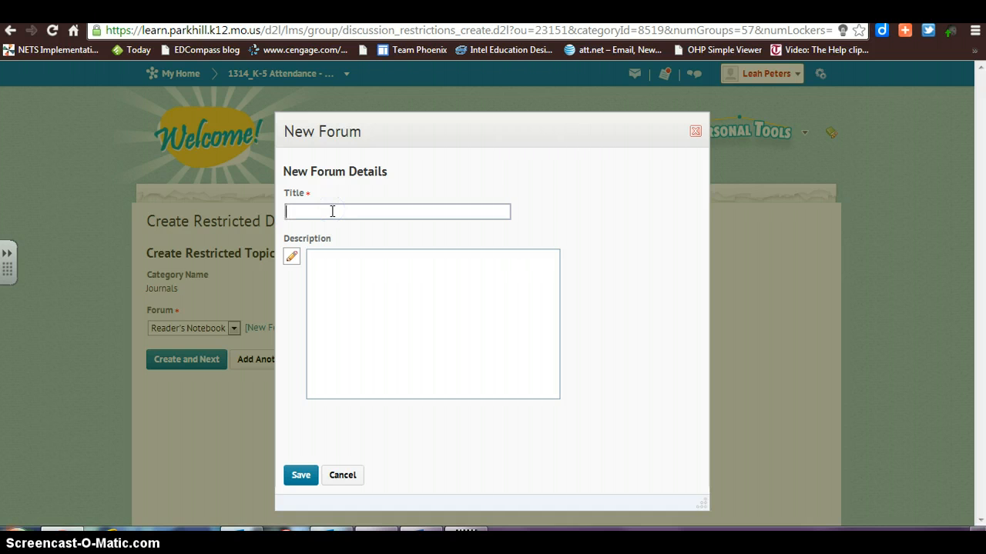
{"action": "type", "text": "Reader's Workshop -Notebook"}
Paste "This journal with be your personal space to create Reader's Notebook entries." into the forum description using the advanced editor.
{"action": "left_click", "coordinate": [350, 282]}
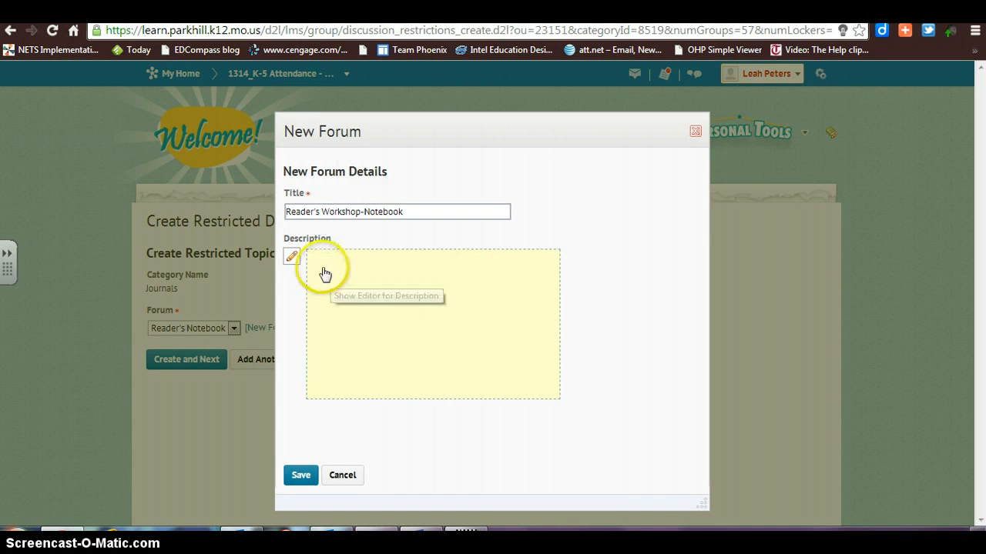
{"action": "left_click", "coordinate": [321, 272]}
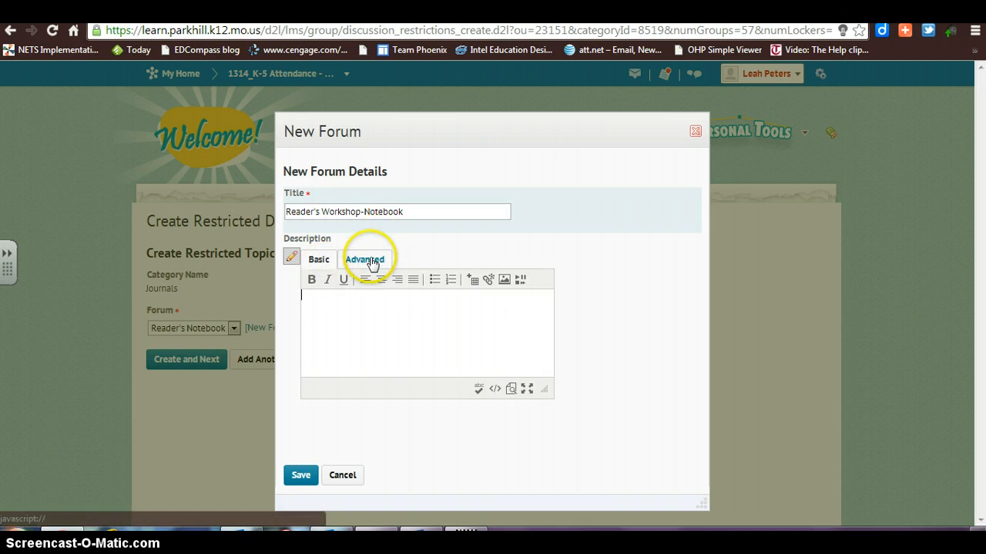
{"action": "left_click", "coordinate": [364, 259]}
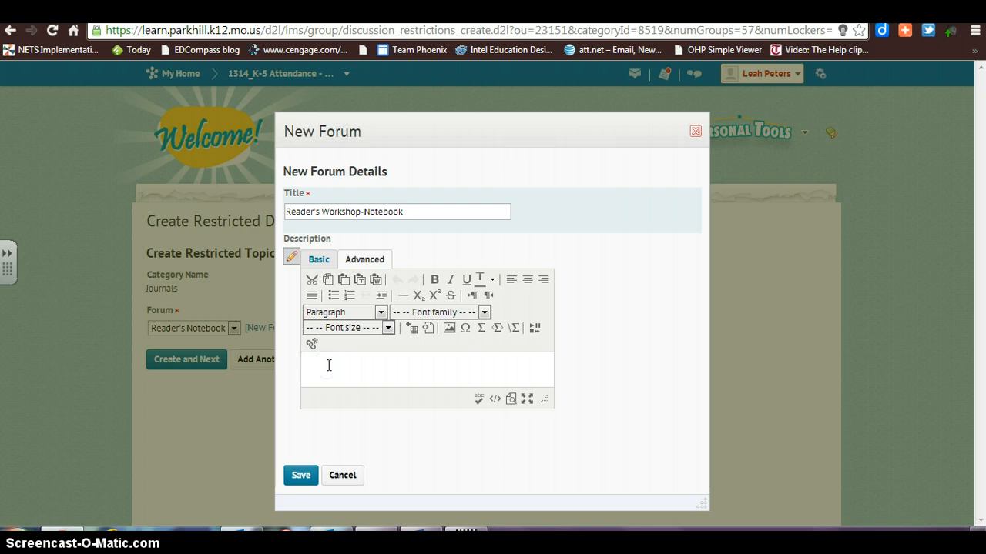
{"action": "type", "text": "This journal with be your personal space to create Reader's Notebook entries."}
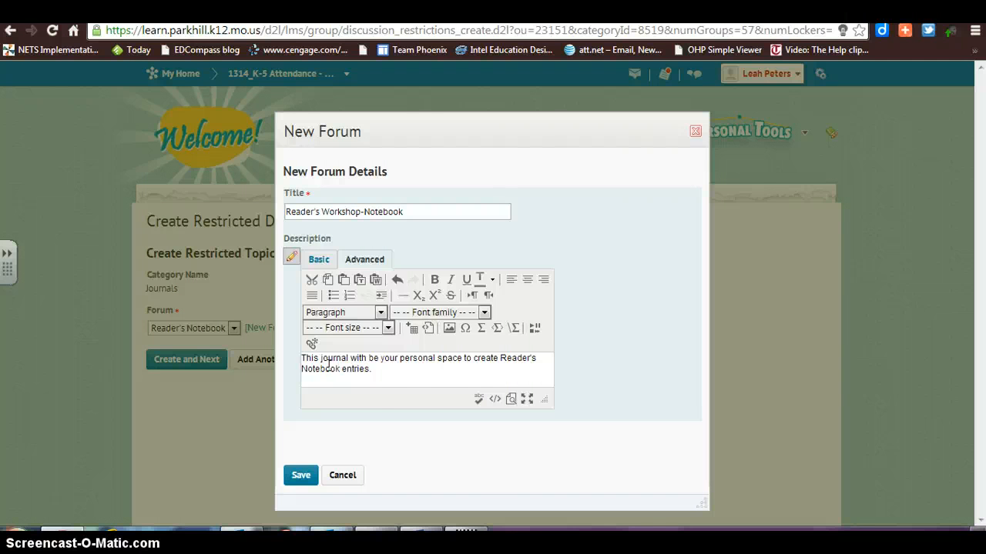
Format the whole forum description in Comic Sans MS at size 5 (18pt).
{"action": "left_click", "coordinate": [374, 385]}
{"action": "left_click_drag", "start_coordinate": [372, 370], "coordinate": [295, 360]}
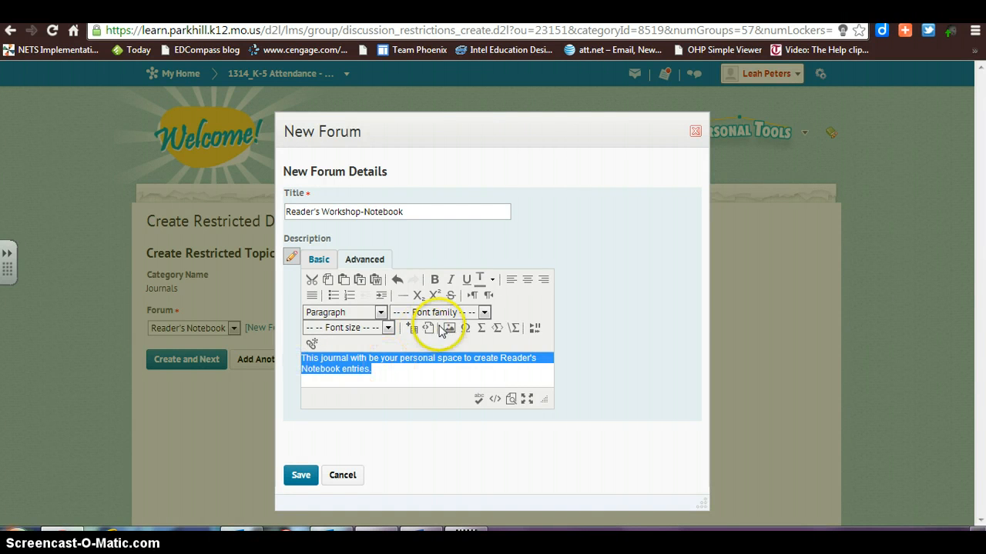
{"action": "left_click", "coordinate": [484, 314]}
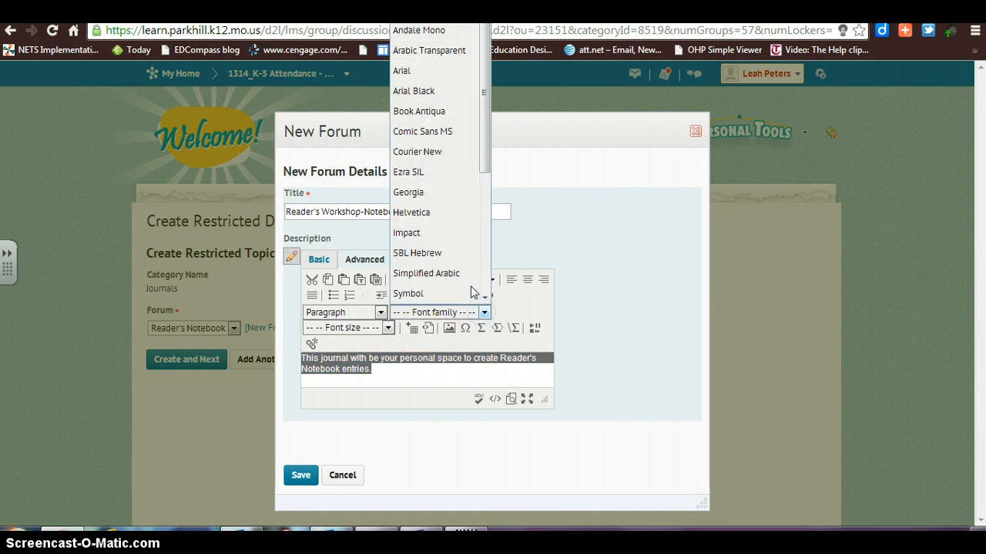
{"action": "left_click", "coordinate": [429, 133]}
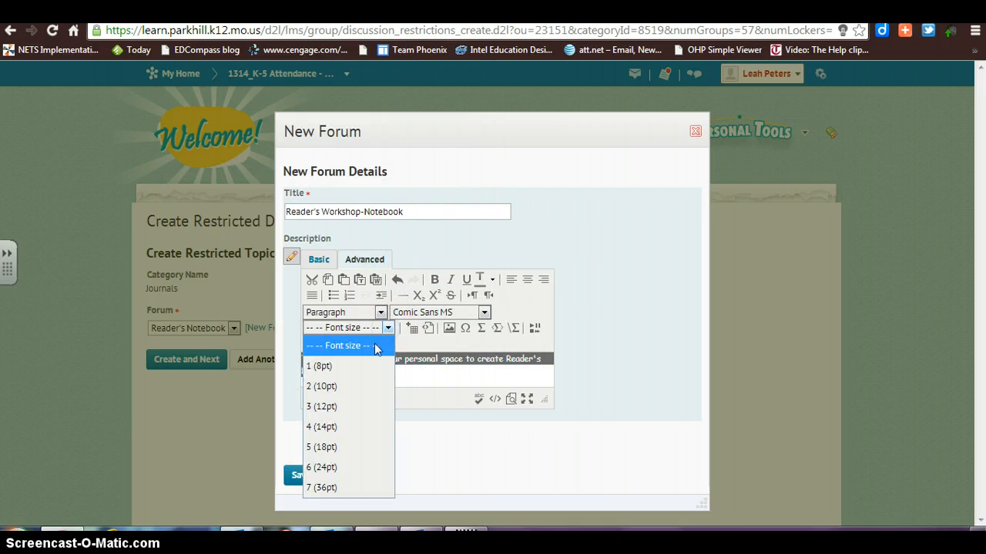
{"action": "left_click", "coordinate": [341, 454]}
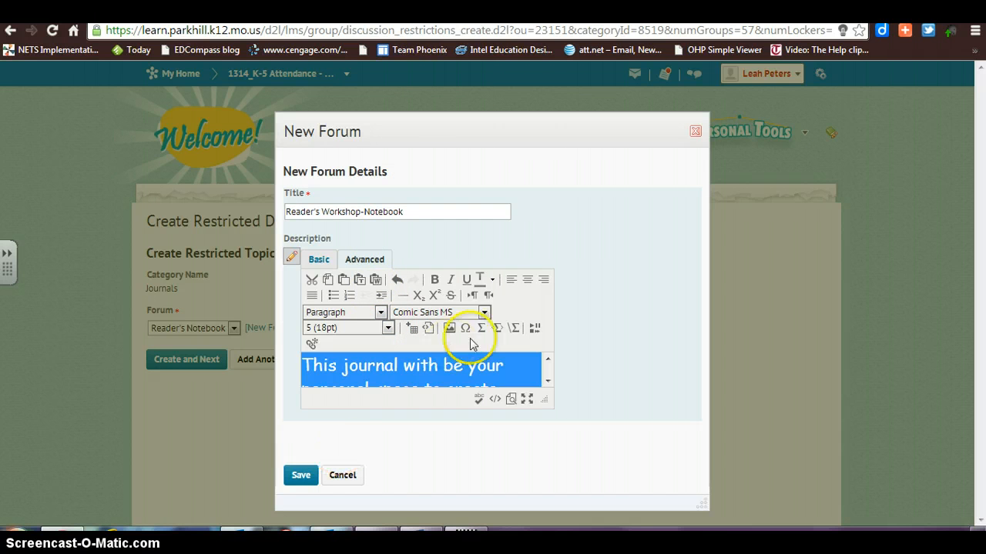
Place the text cursor at the end of the forum description, after "entries.".
{"action": "left_click", "coordinate": [523, 372]}
{"action": "left_click", "coordinate": [547, 381]}
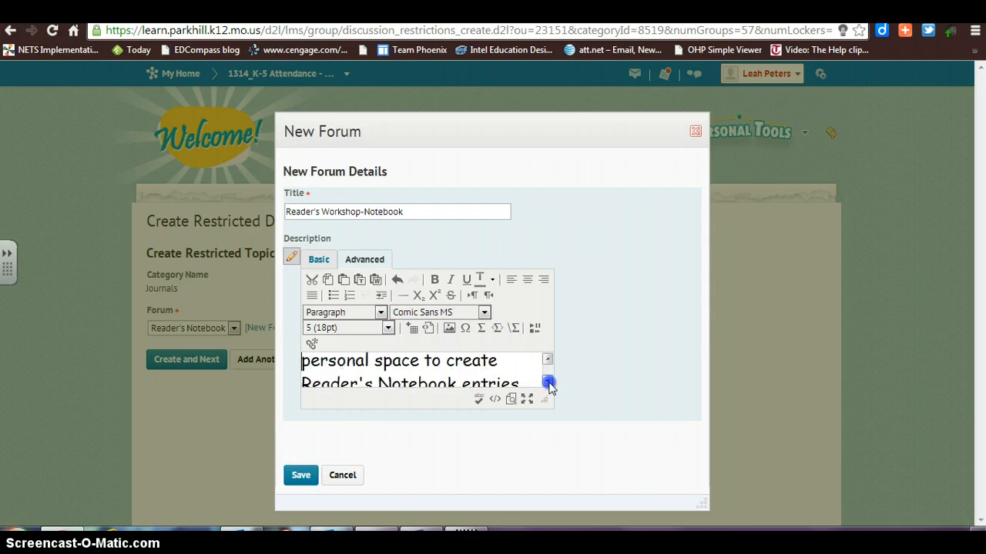
{"action": "left_click", "coordinate": [547, 381]}
{"action": "left_click", "coordinate": [528, 368]}
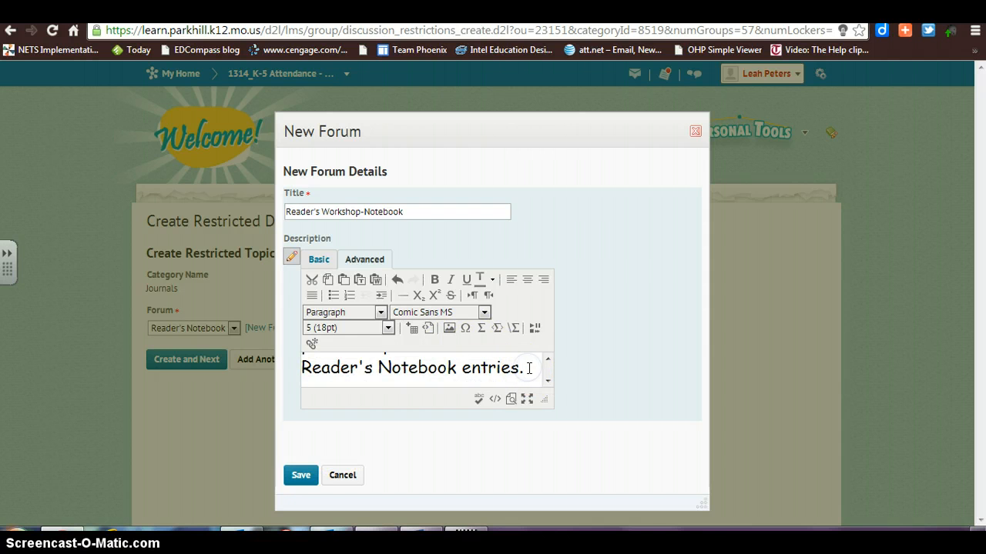
Begin a new line below the forum description text and upload the "images" JPEG from the Downloads folder for insertion there.
{"action": "key", "text": "Return"}
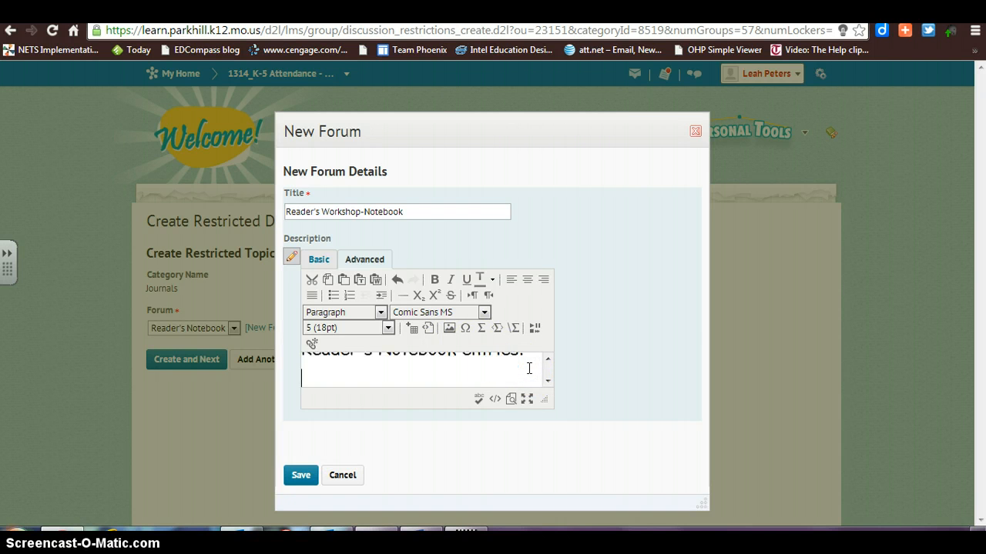
{"action": "left_click", "coordinate": [449, 330]}
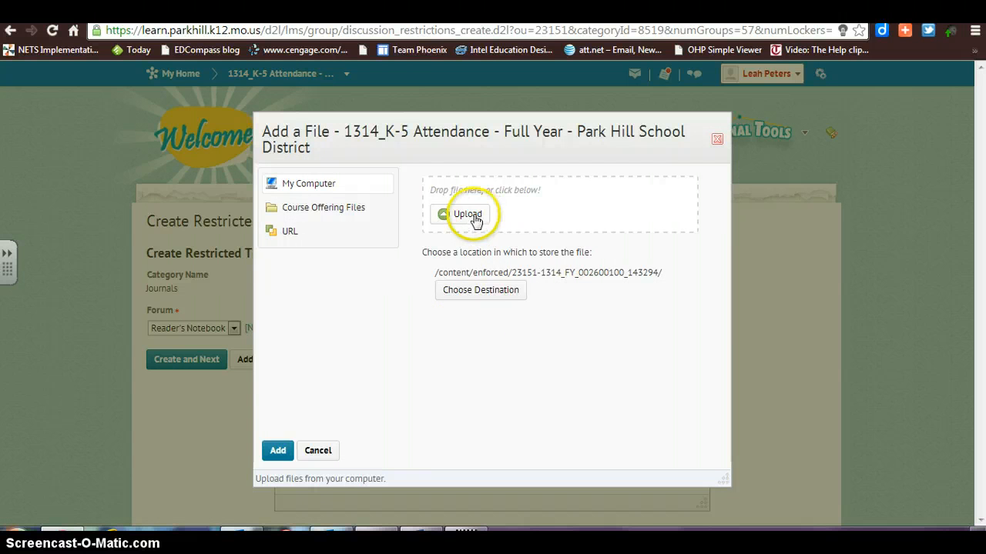
{"action": "left_click", "coordinate": [474, 218]}
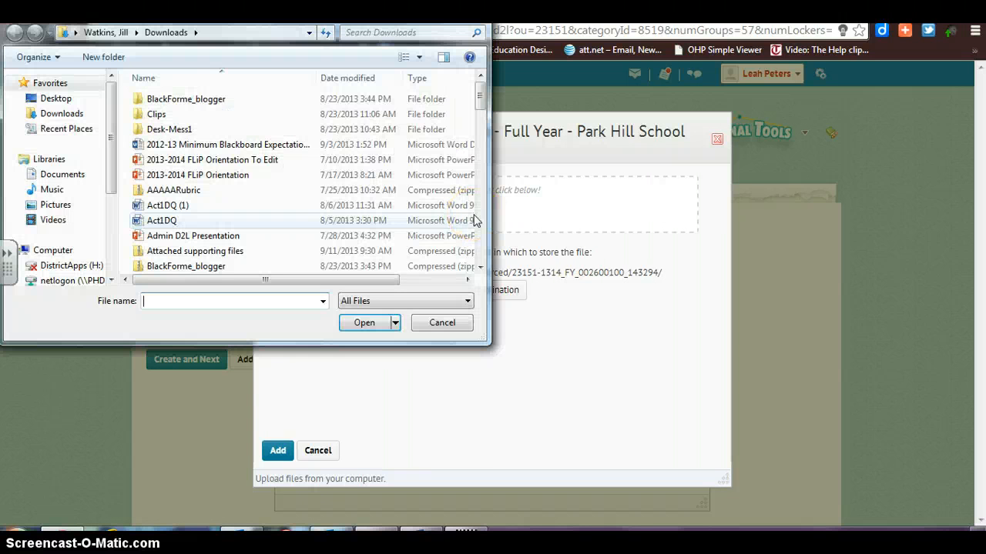
{"action": "left_click", "coordinate": [75, 116]}
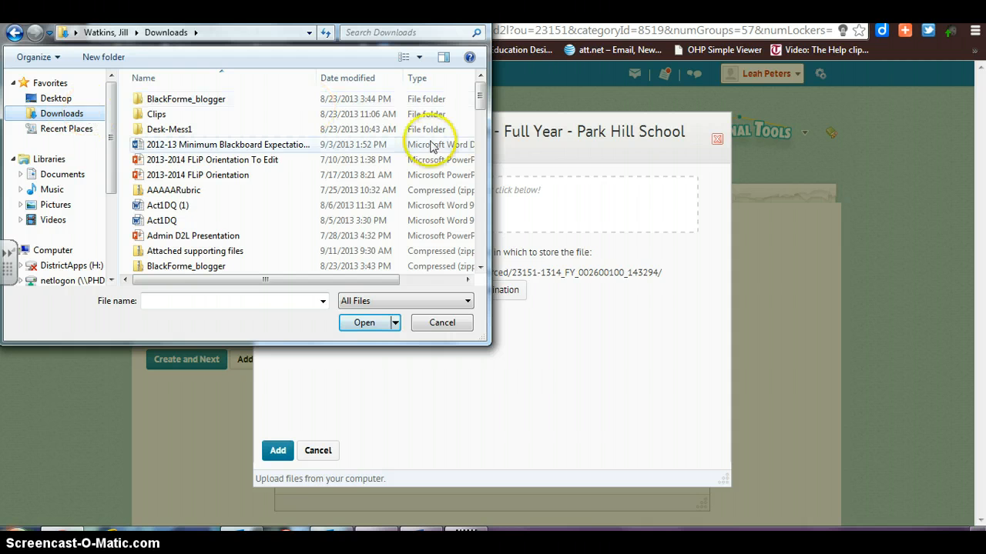
{"action": "left_click_drag", "start_coordinate": [478, 98], "coordinate": [479, 158]}
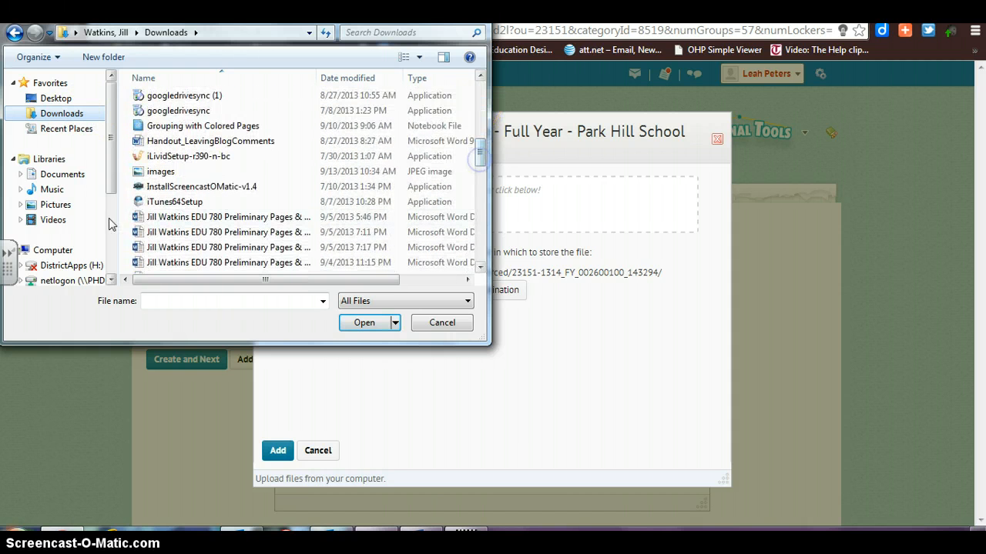
{"action": "left_click", "coordinate": [132, 171]}
{"action": "left_click", "coordinate": [363, 323]}
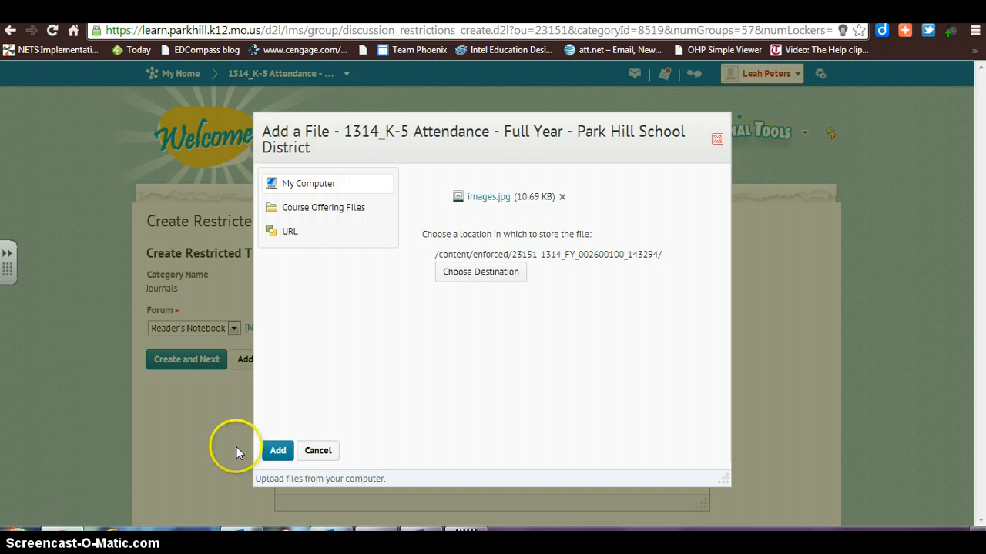
Add the uploaded image to the description, mark it as decorative and overwrite the existing file of the same name.
{"action": "left_click", "coordinate": [274, 453]}
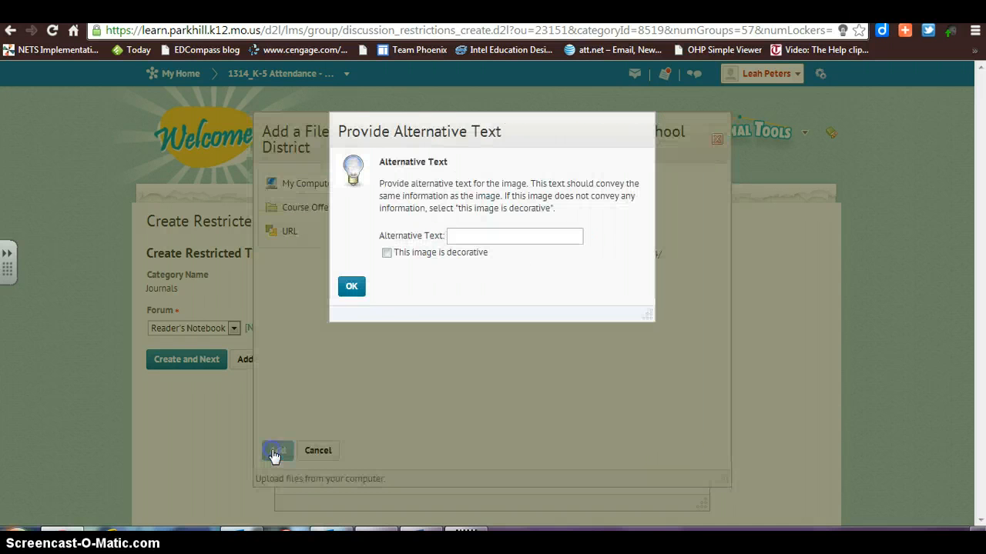
{"action": "left_click", "coordinate": [386, 254]}
{"action": "left_click", "coordinate": [352, 287]}
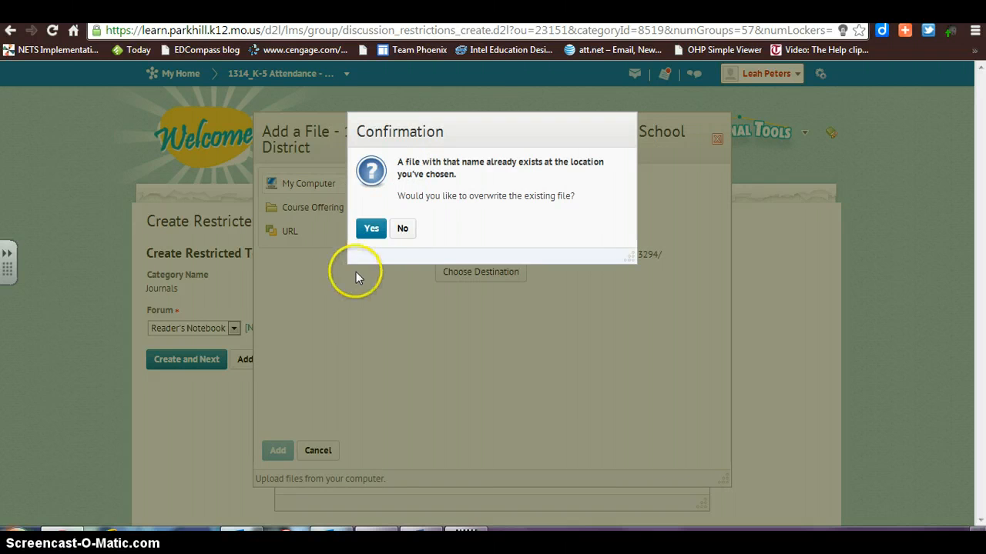
{"action": "left_click", "coordinate": [369, 231]}
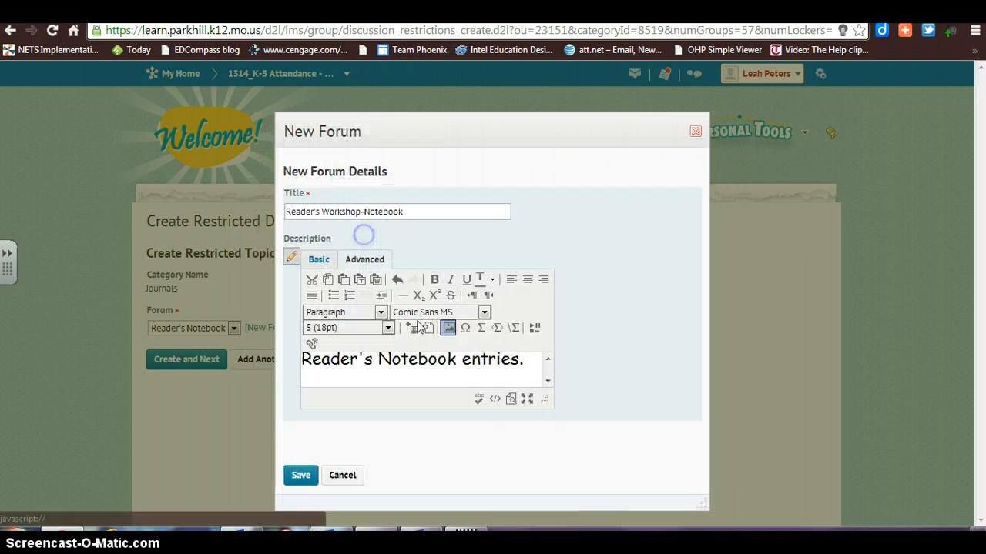
Check the inserted image in the forum description and save the new forum.
{"action": "left_click", "coordinate": [547, 382]}
{"action": "left_click", "coordinate": [547, 382]}
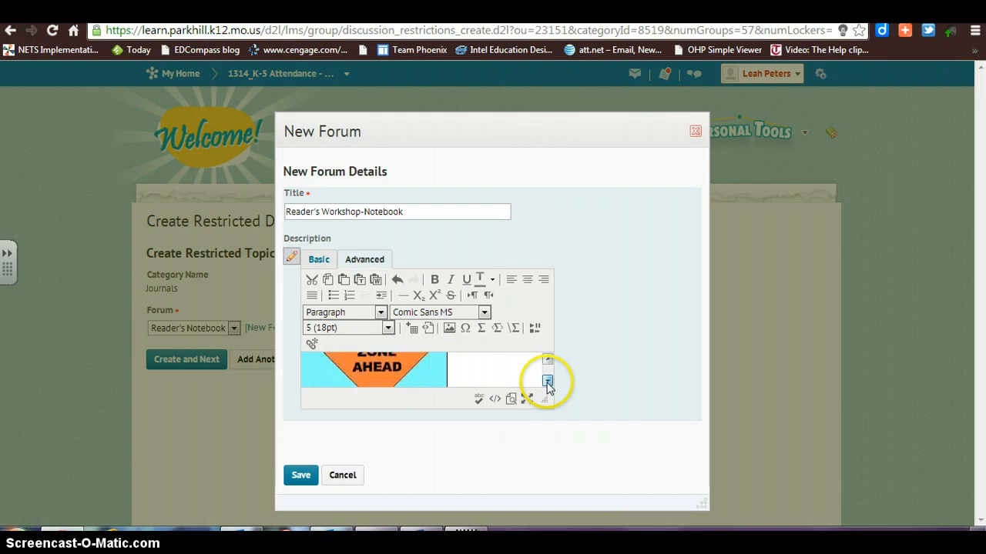
{"action": "left_click", "coordinate": [547, 382]}
{"action": "left_click", "coordinate": [548, 382]}
{"action": "left_click", "coordinate": [547, 382]}
{"action": "left_click", "coordinate": [548, 382]}
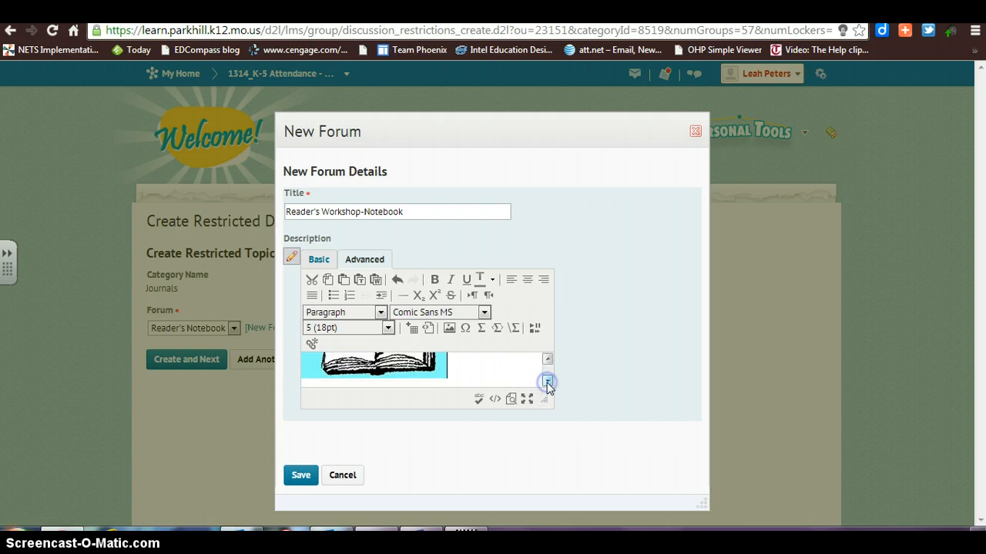
{"action": "left_click", "coordinate": [300, 476]}
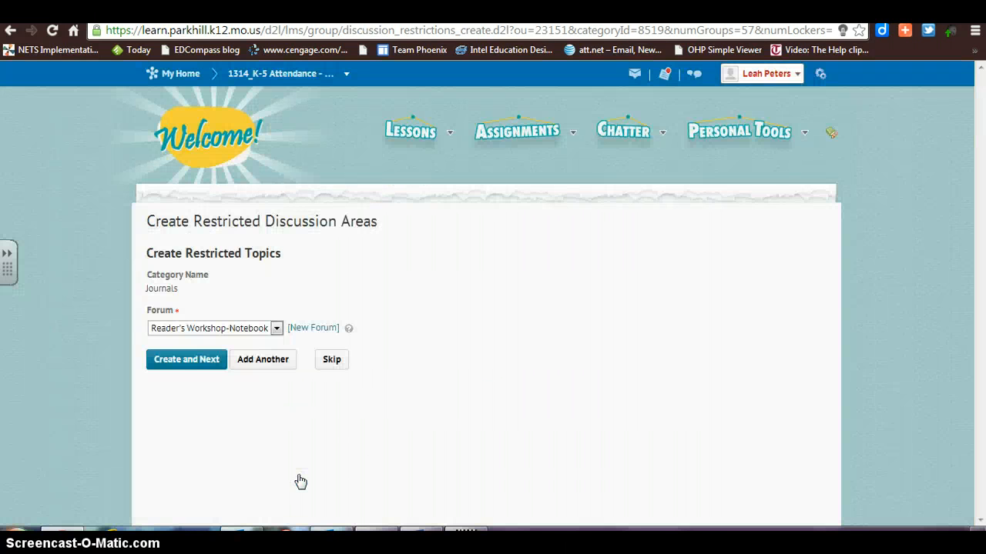
Create the restricted topics in the Reader's Workshop-Notebook forum, finish the workspace setup and save the Journals category.
{"action": "left_click", "coordinate": [178, 366]}
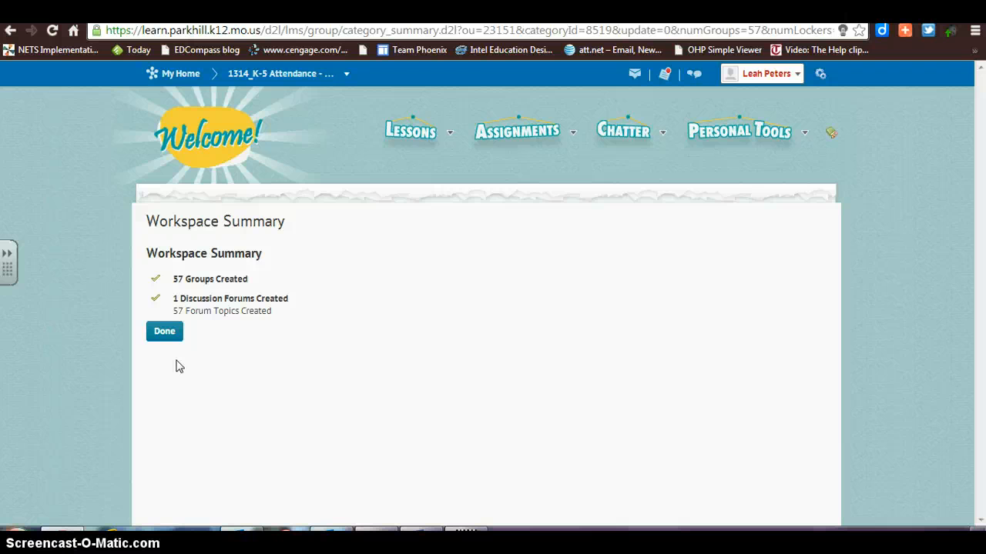
{"action": "left_click", "coordinate": [165, 334]}
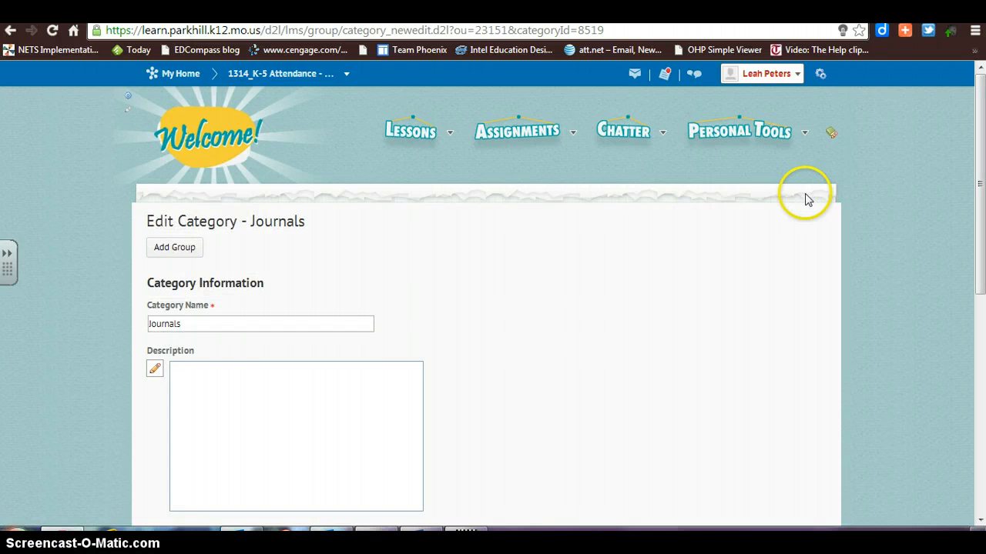
{"action": "left_click_drag", "start_coordinate": [973, 213], "coordinate": [981, 436]}
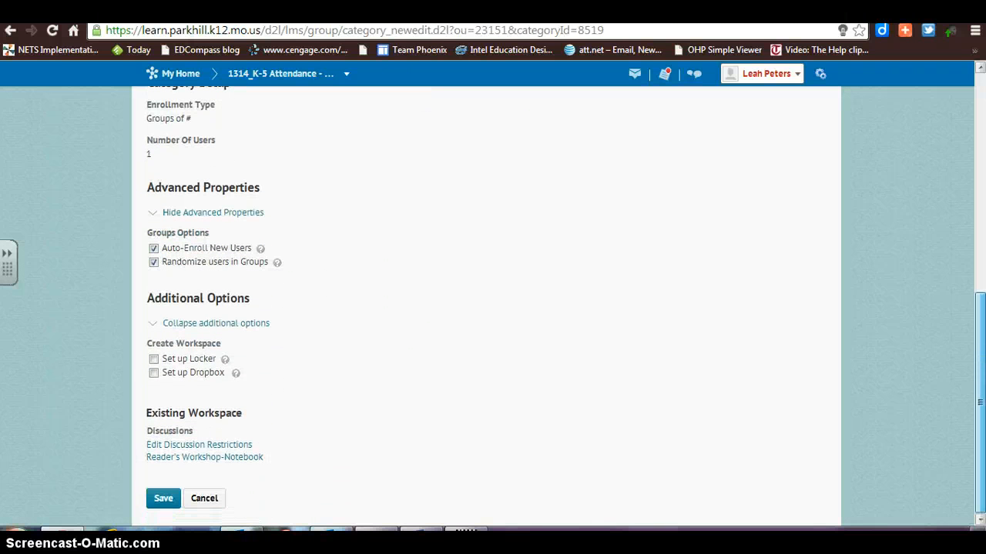
{"action": "left_click", "coordinate": [163, 502]}
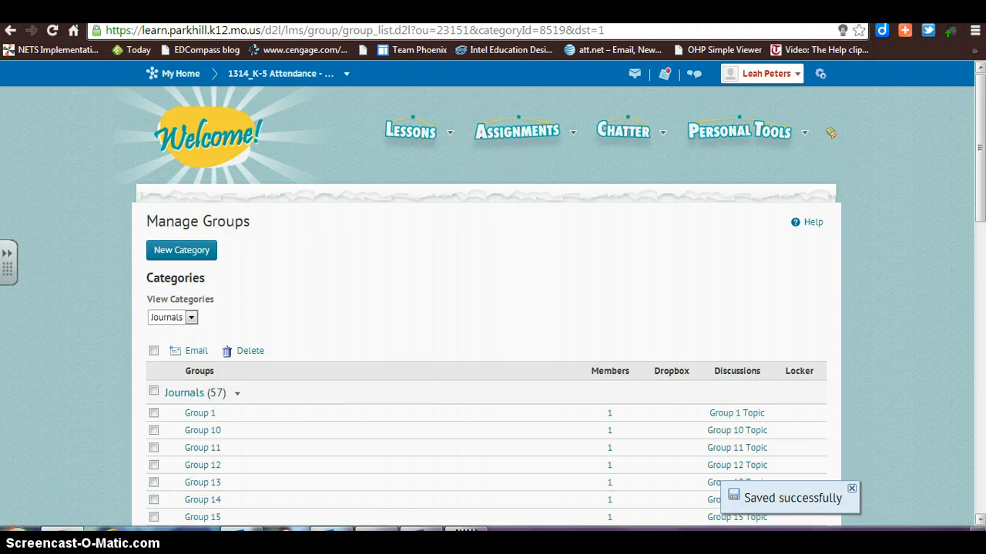
Look over the Journals groups and their topics, and open the Reader's Workshop module in Lessons.
{"action": "left_click_drag", "start_coordinate": [983, 202], "coordinate": [982, 245]}
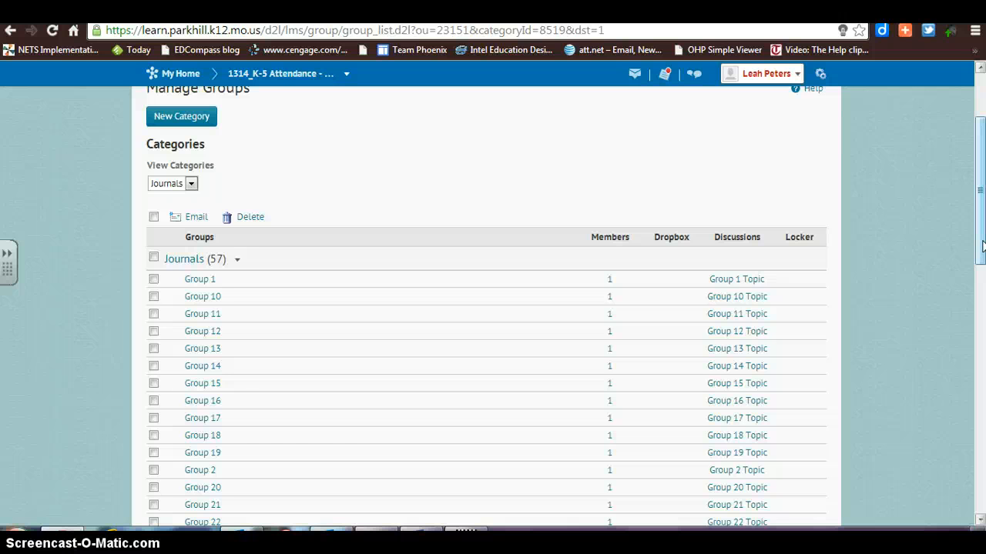
{"action": "left_click_drag", "start_coordinate": [981, 245], "coordinate": [980, 191]}
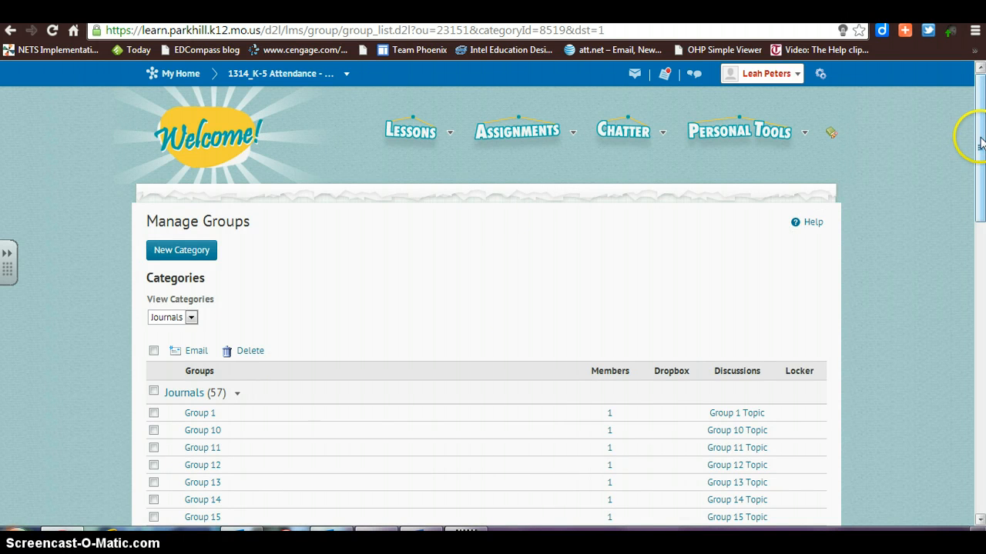
{"action": "left_click_drag", "start_coordinate": [978, 131], "coordinate": [980, 484]}
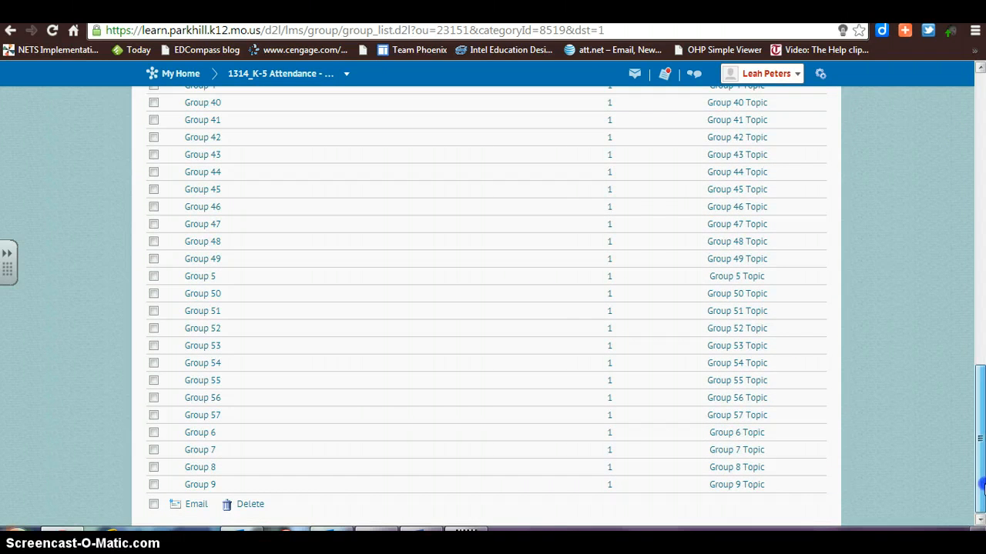
{"action": "left_click_drag", "start_coordinate": [967, 439], "coordinate": [977, 130]}
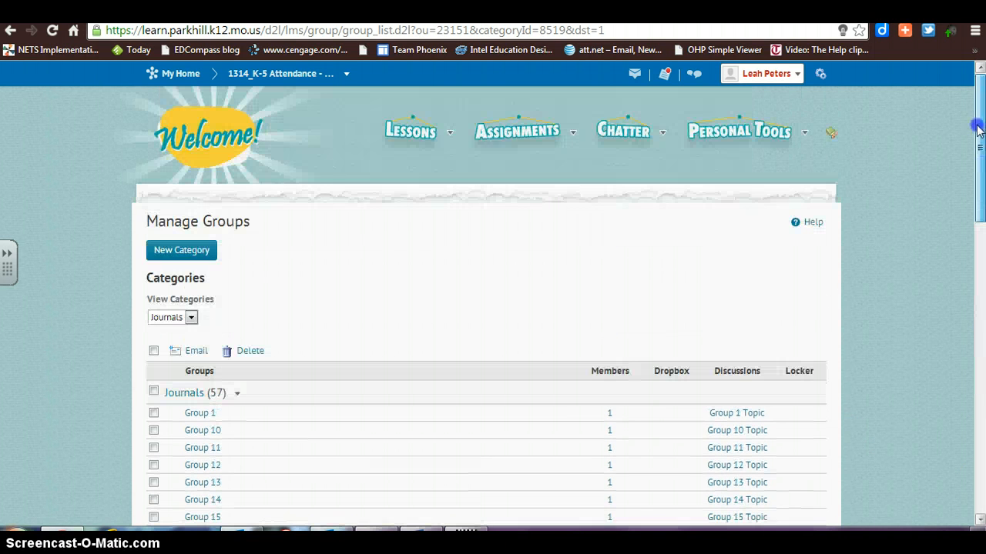
{"action": "left_click", "coordinate": [399, 132]}
{"action": "left_click", "coordinate": [397, 168]}
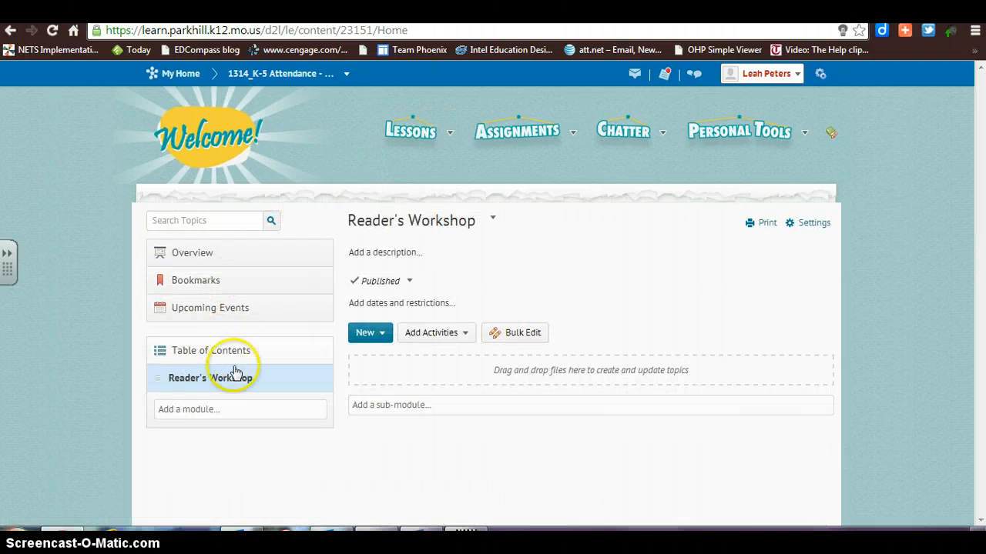
{"action": "left_click", "coordinate": [233, 383]}
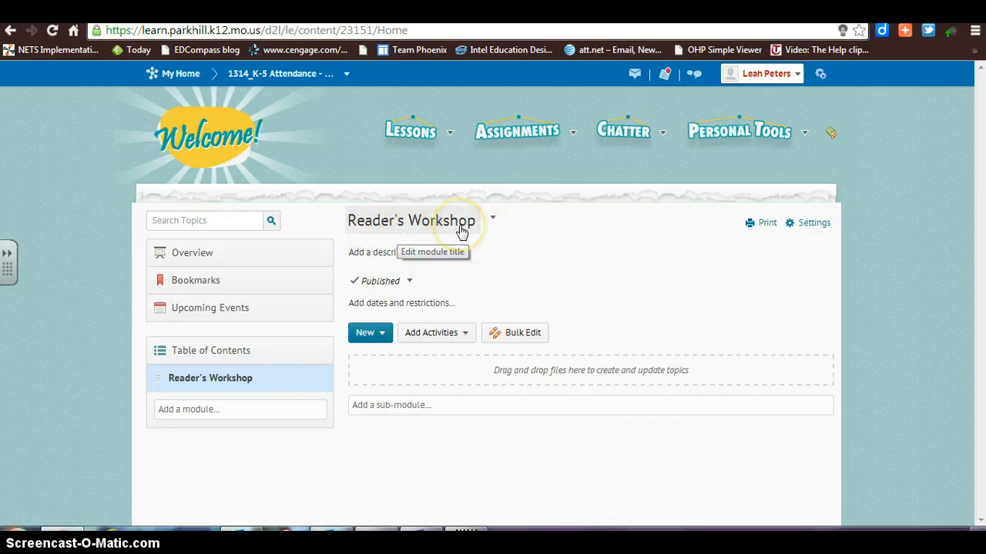
Add the whole Reader's Workshop-Notebook discussion forum as an activity in the Reader's Workshop module.
{"action": "left_click", "coordinate": [465, 334]}
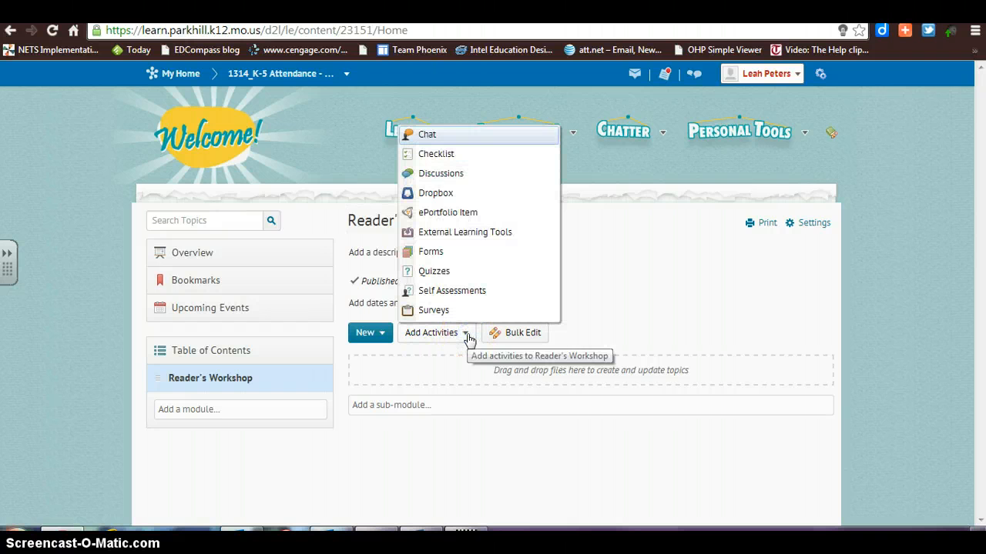
{"action": "left_click", "coordinate": [459, 174]}
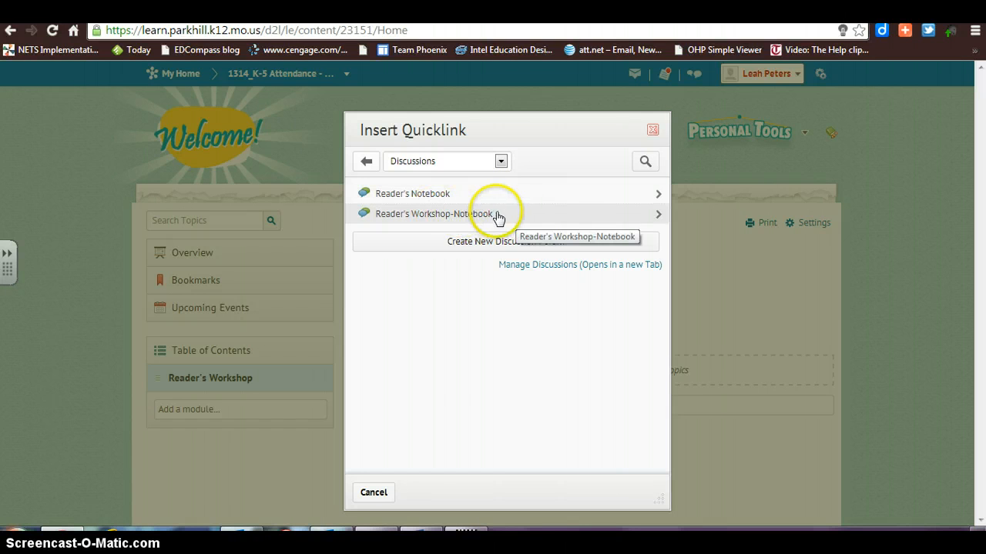
{"action": "left_click", "coordinate": [657, 218]}
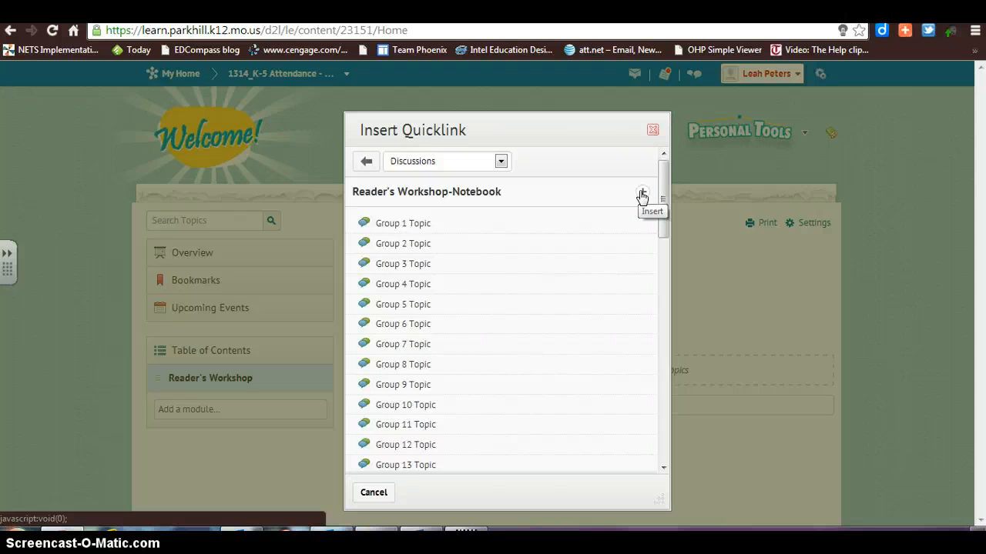
{"action": "left_click", "coordinate": [641, 194]}
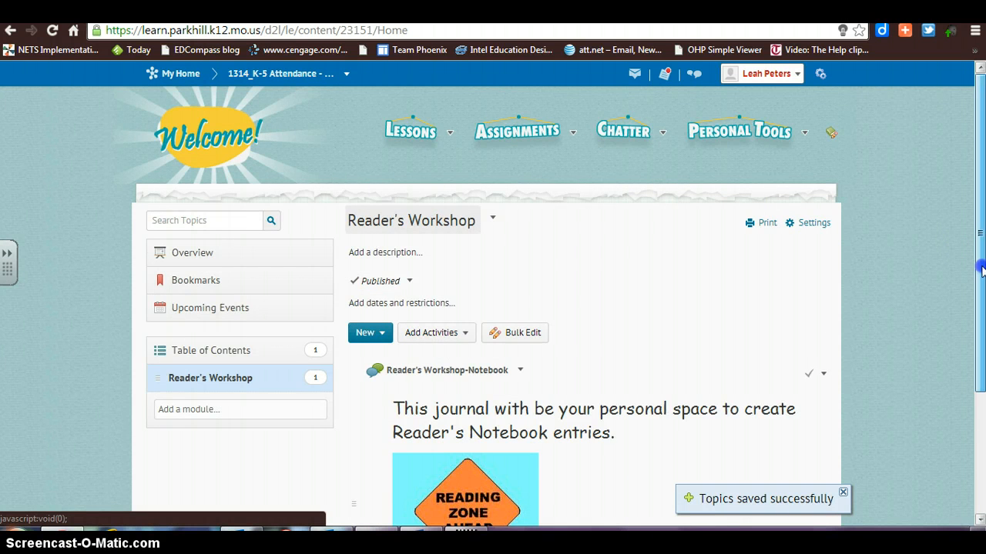
Open the Reader's Workshop-Notebook forum from the module and start editing Group 1 Topic.
{"action": "left_click_drag", "start_coordinate": [981, 268], "coordinate": [981, 364]}
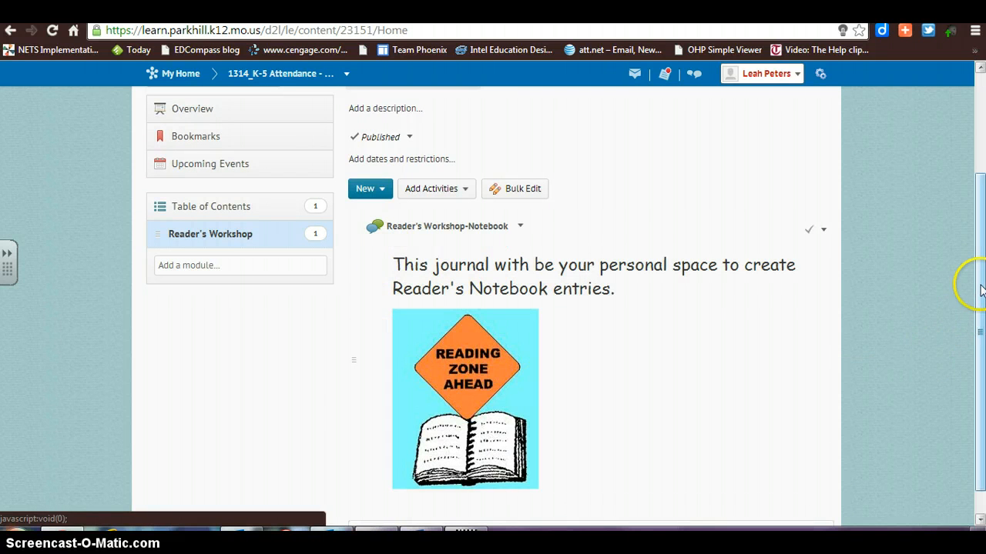
{"action": "left_click_drag", "start_coordinate": [981, 285], "coordinate": [979, 307]}
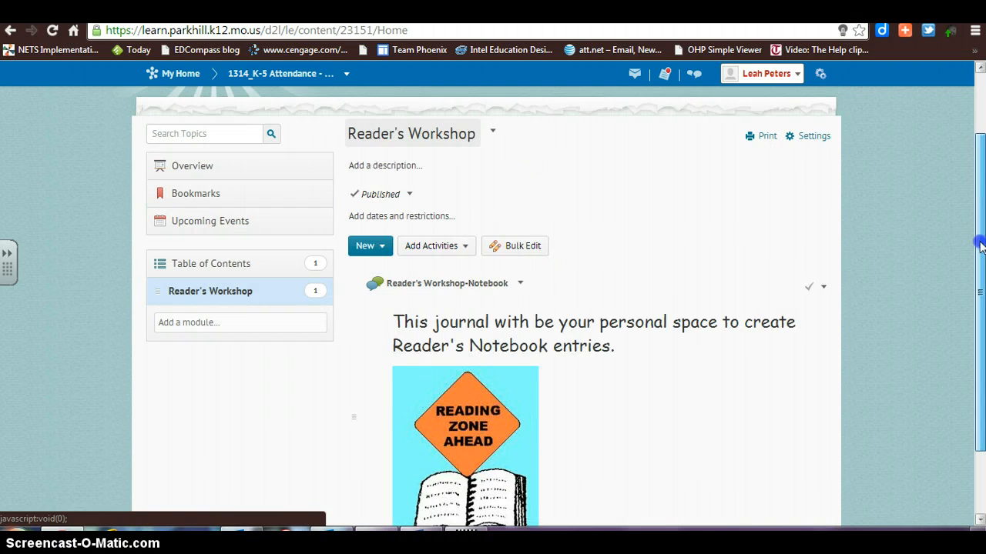
{"action": "left_click", "coordinate": [465, 289]}
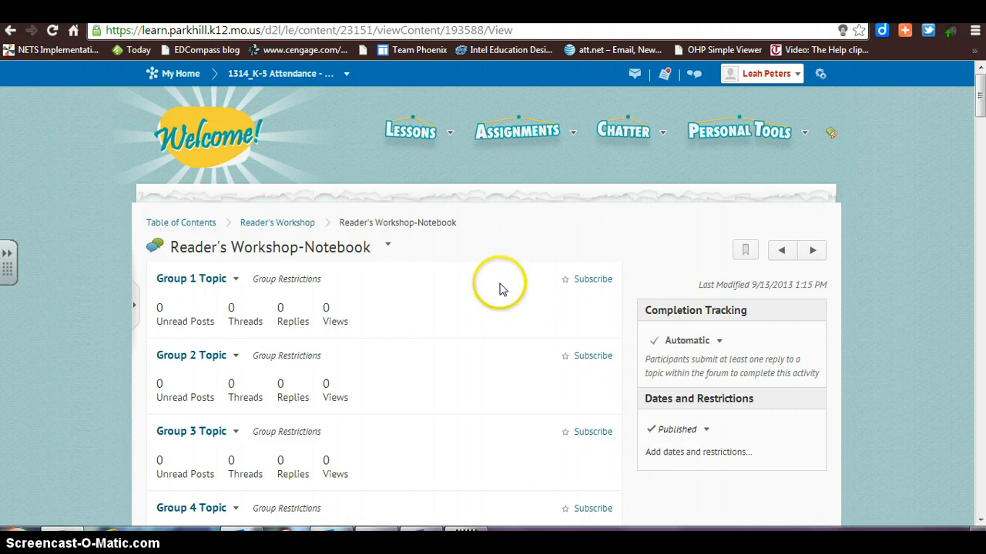
{"action": "left_click", "coordinate": [236, 283]}
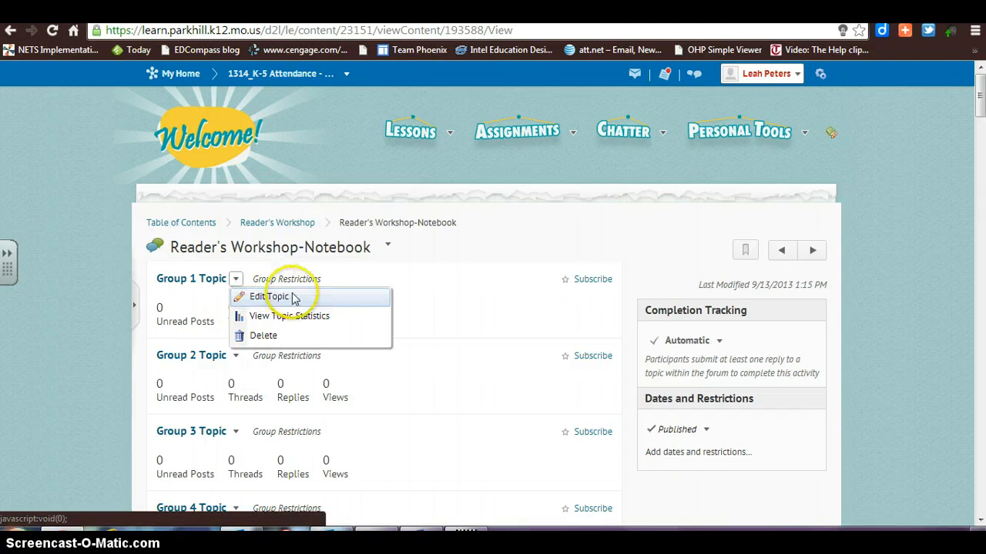
{"action": "left_click", "coordinate": [269, 297]}
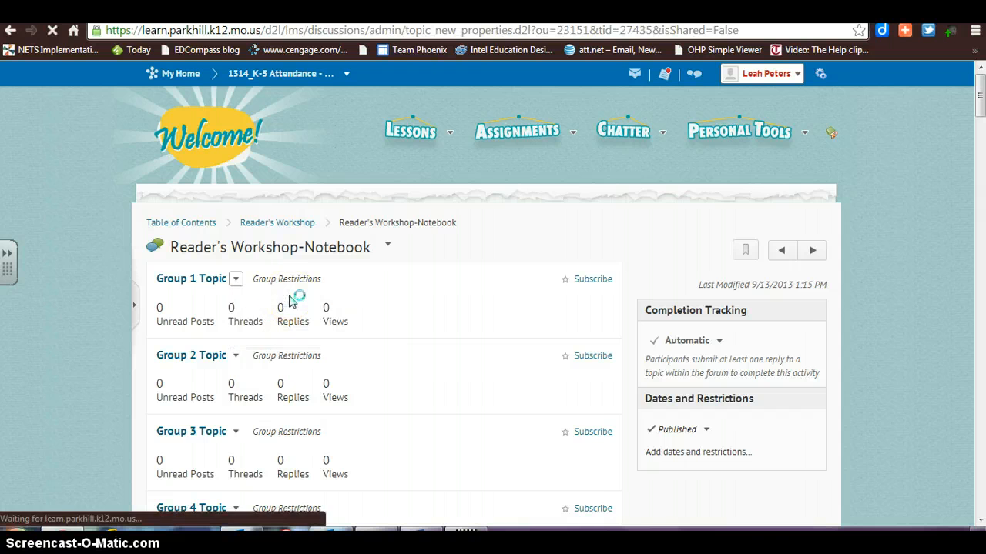
Replace the Group 1 Topic title with the student's first name in possessive form followed by "Reader's Notebook".
{"action": "left_click", "coordinate": [231, 377]}
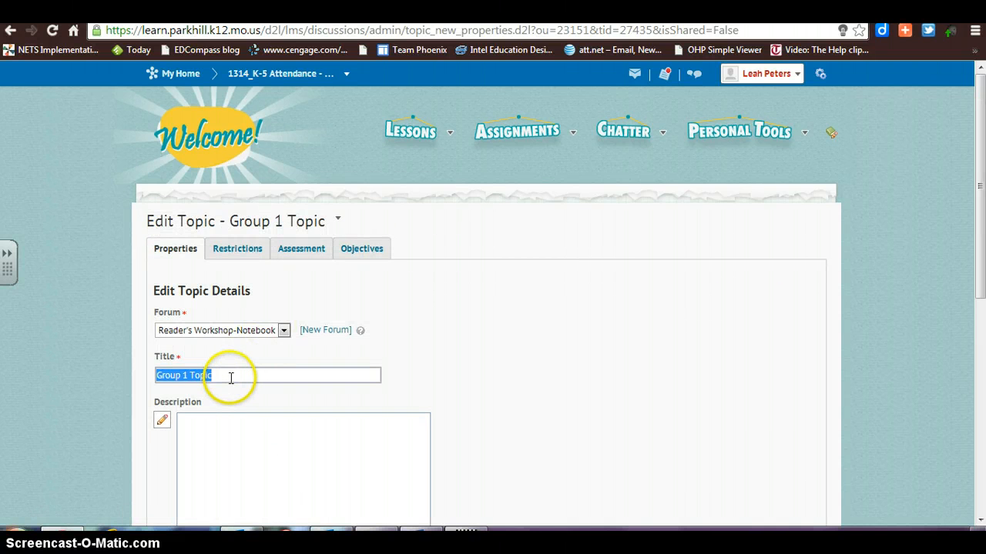
{"action": "key", "text": "BackSpace"}
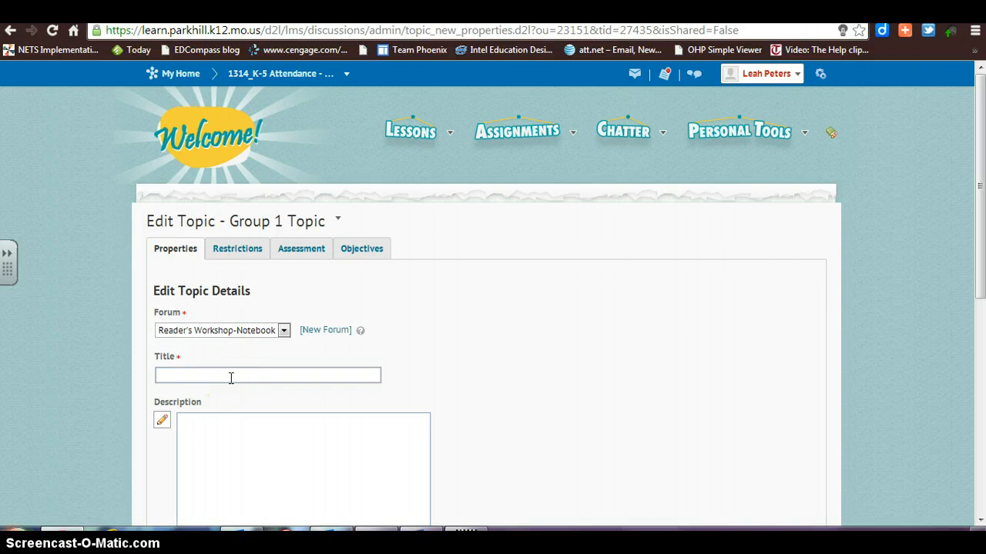
{"action": "type", "text": "Jill's Reader's Notebook"}
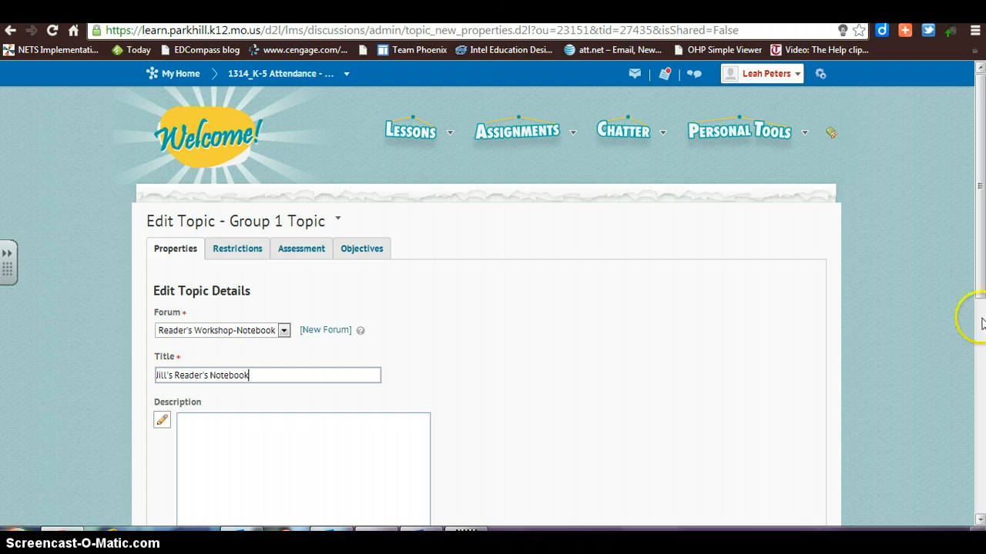
Save and close the retitled topic, and check it under Reader's Workshop-Notebook in the discussions list.
{"action": "left_click_drag", "start_coordinate": [981, 279], "coordinate": [981, 387]}
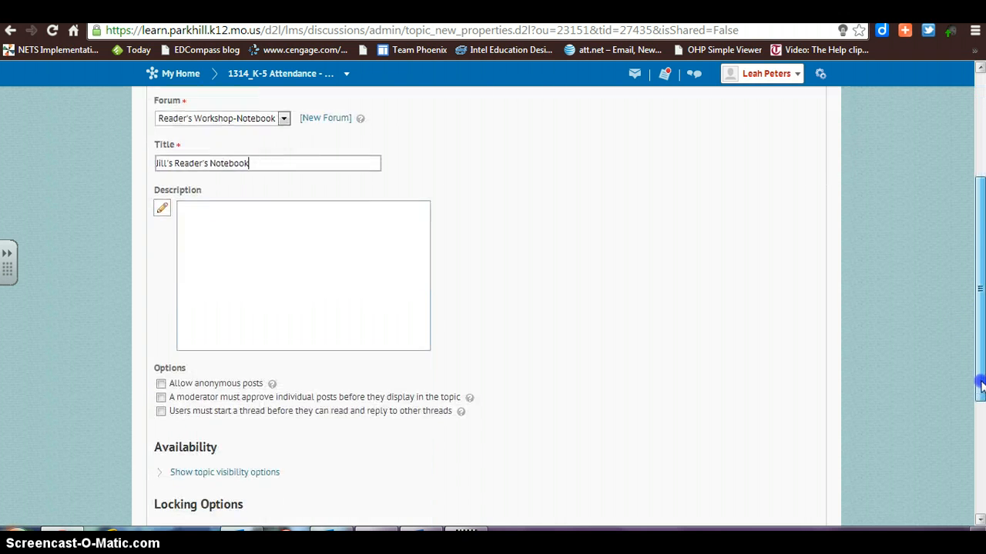
{"action": "scroll", "coordinate": [981, 387], "scroll_direction": "down", "scroll_amount": 3}
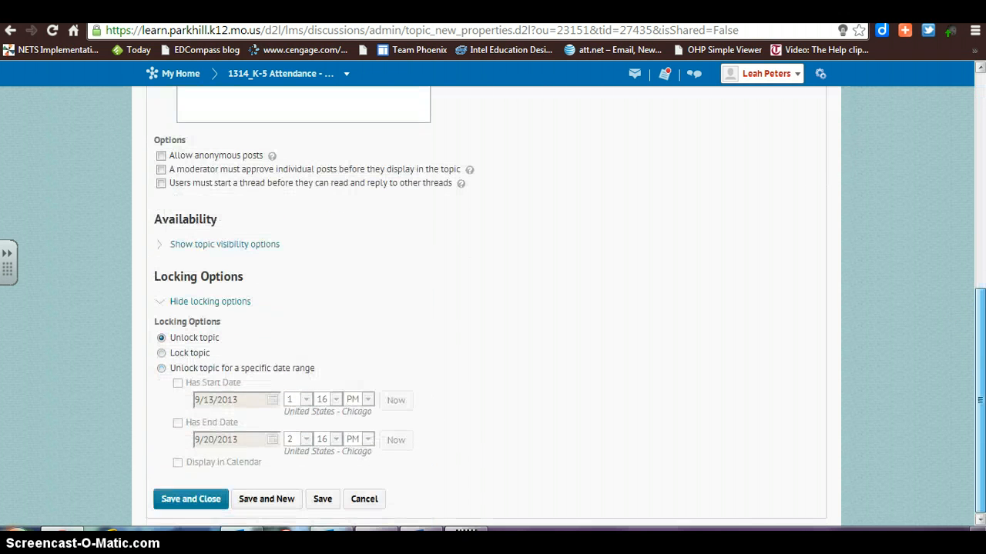
{"action": "left_click", "coordinate": [202, 500]}
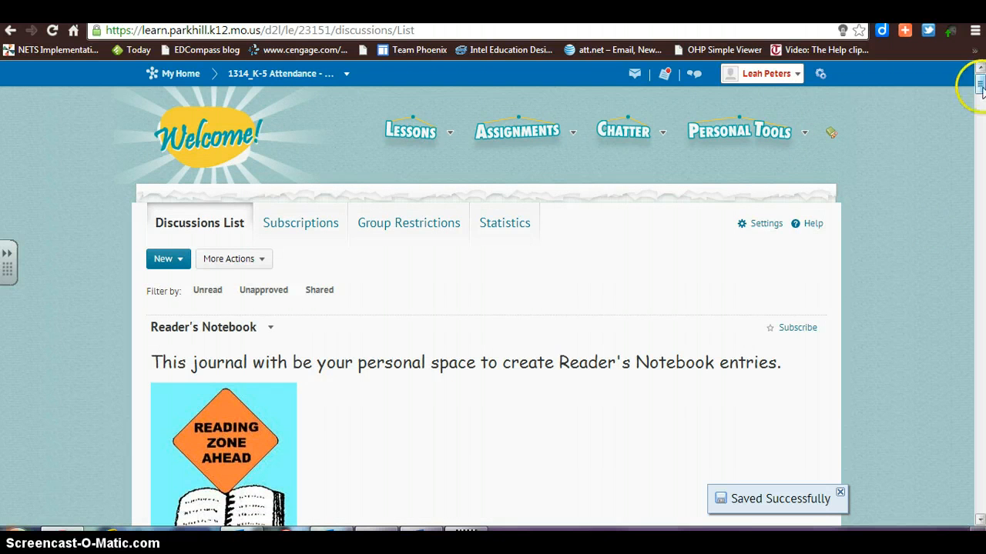
{"action": "left_click_drag", "start_coordinate": [979, 84], "coordinate": [981, 108]}
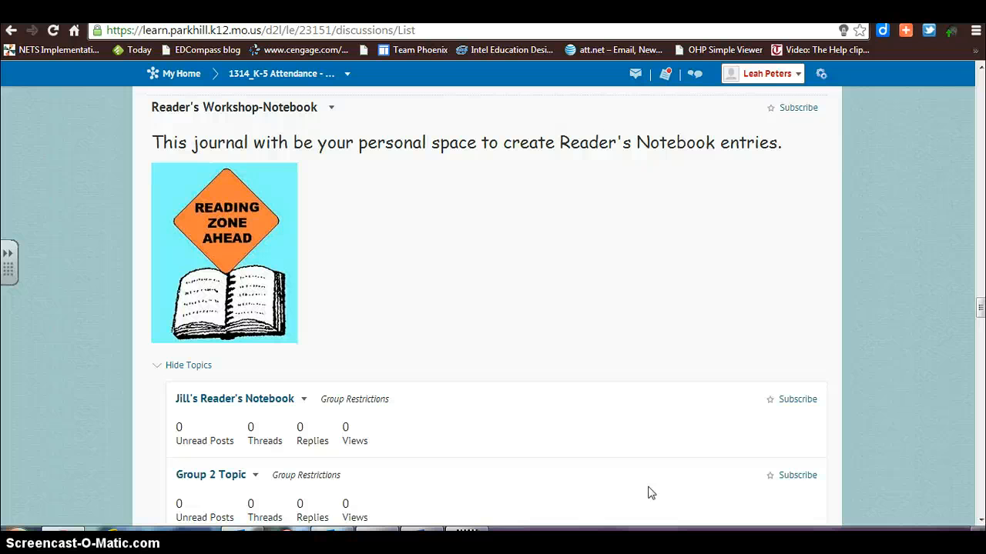
{"action": "left_click", "coordinate": [463, 486]}
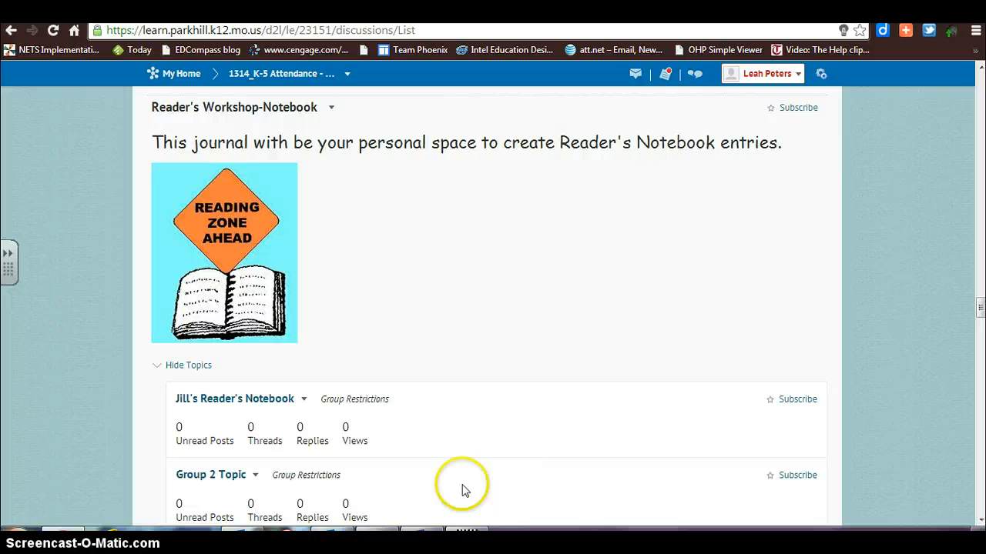